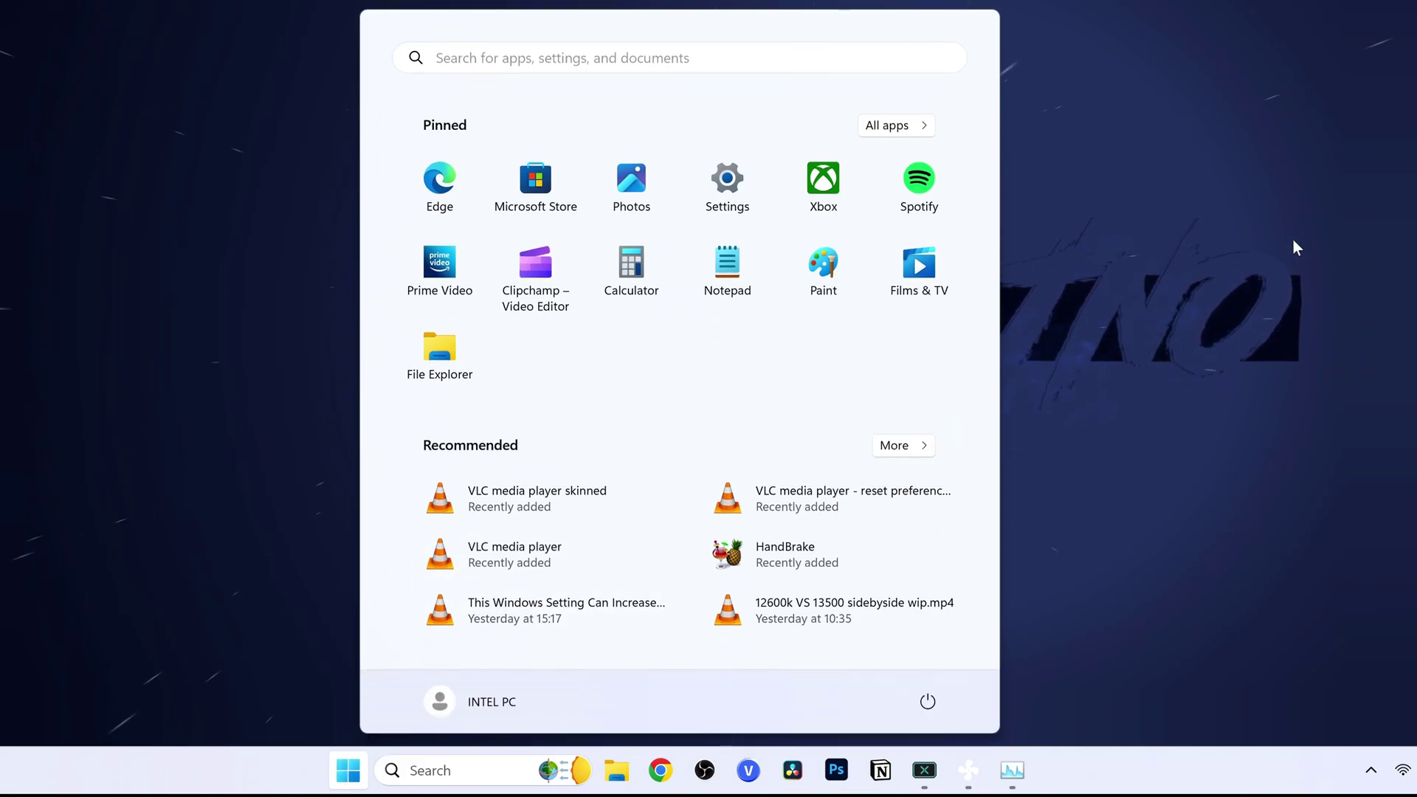
- Search Windows for 'gpu settings' so Graphics settings appears as the best match
type("gpu settings")
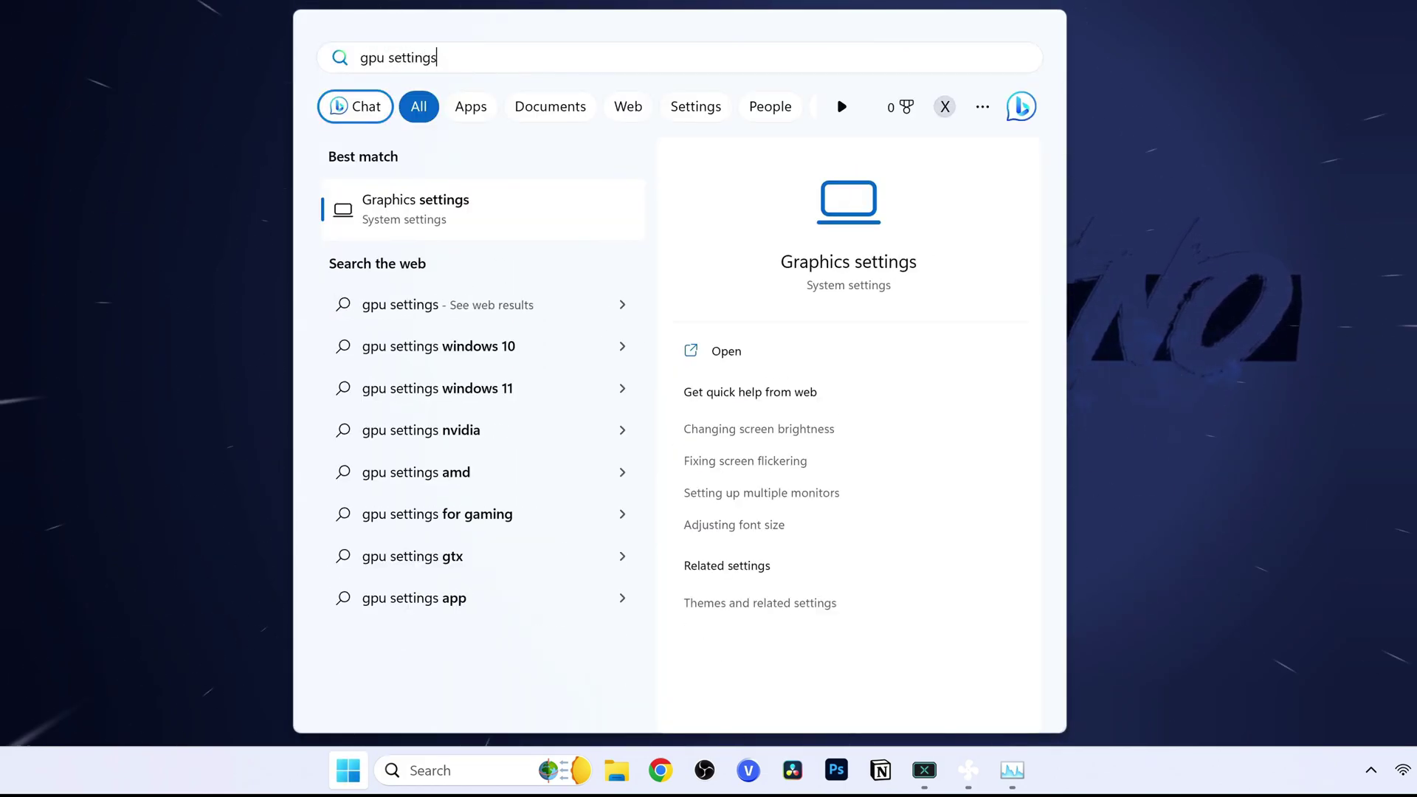
- Open the Graphics settings result and its default graphics settings page
left_click(446, 221)
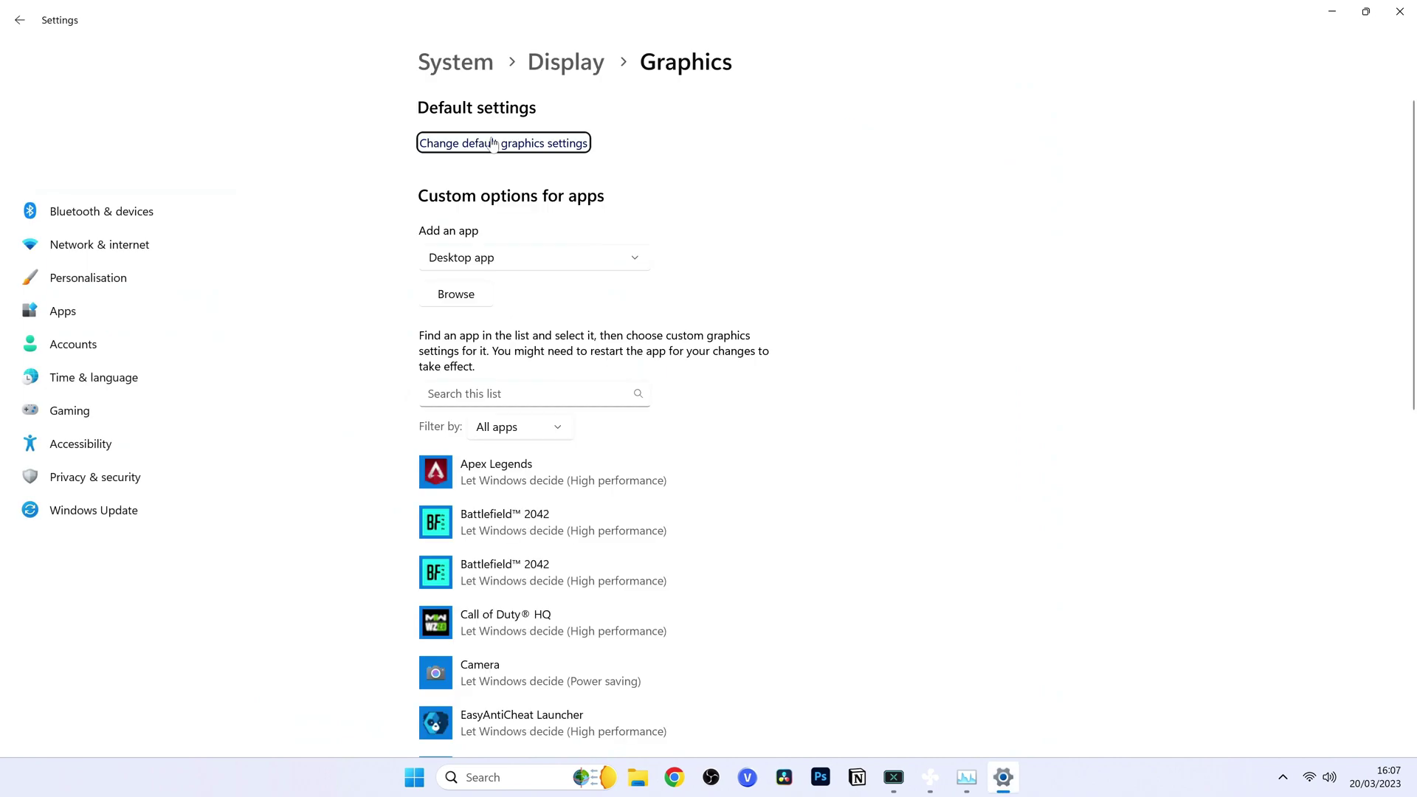
left_click(517, 144)
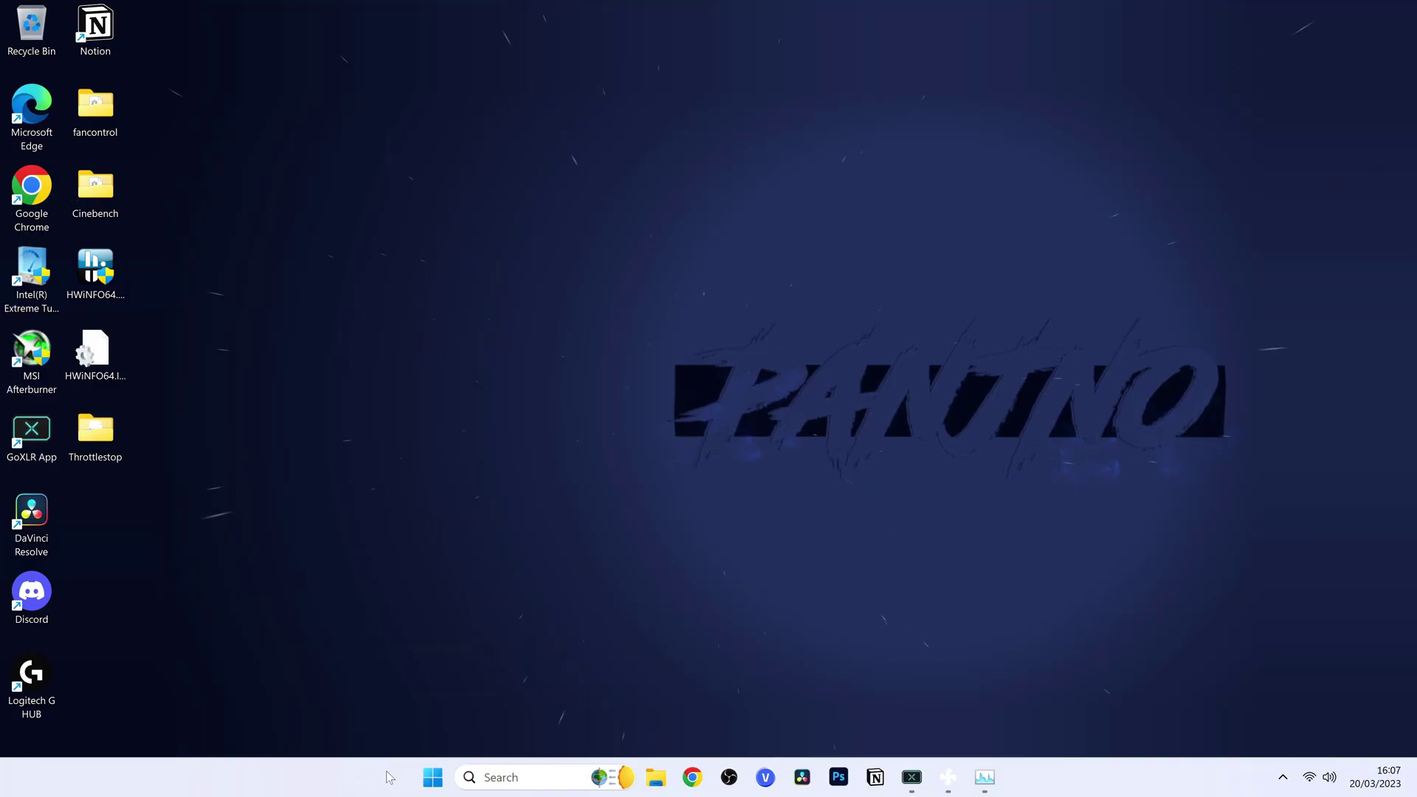
- Open Game Mode settings from a 'game mode' search, then launch Task Manager
left_click(431, 778)
type("game mode")
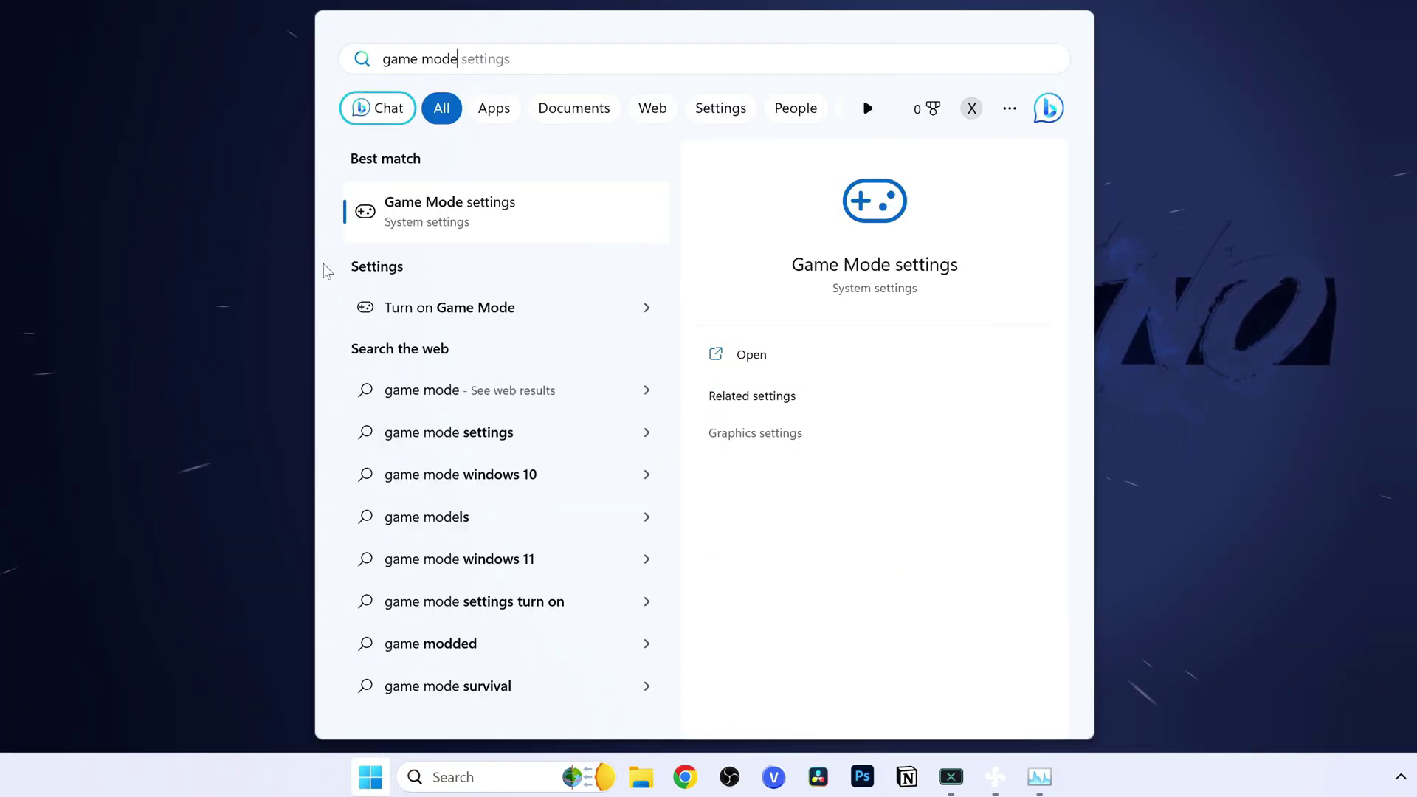
left_click(524, 231)
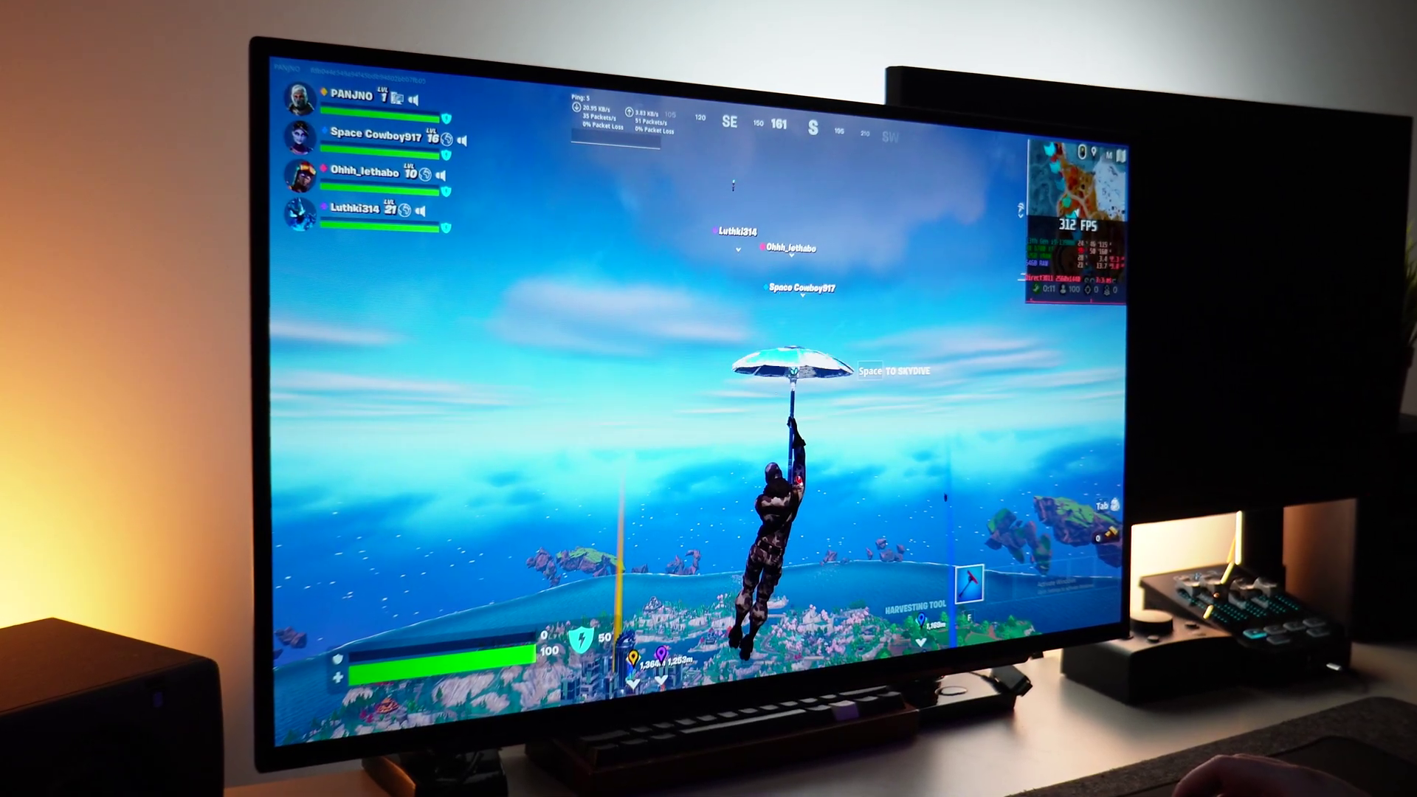
key("space")
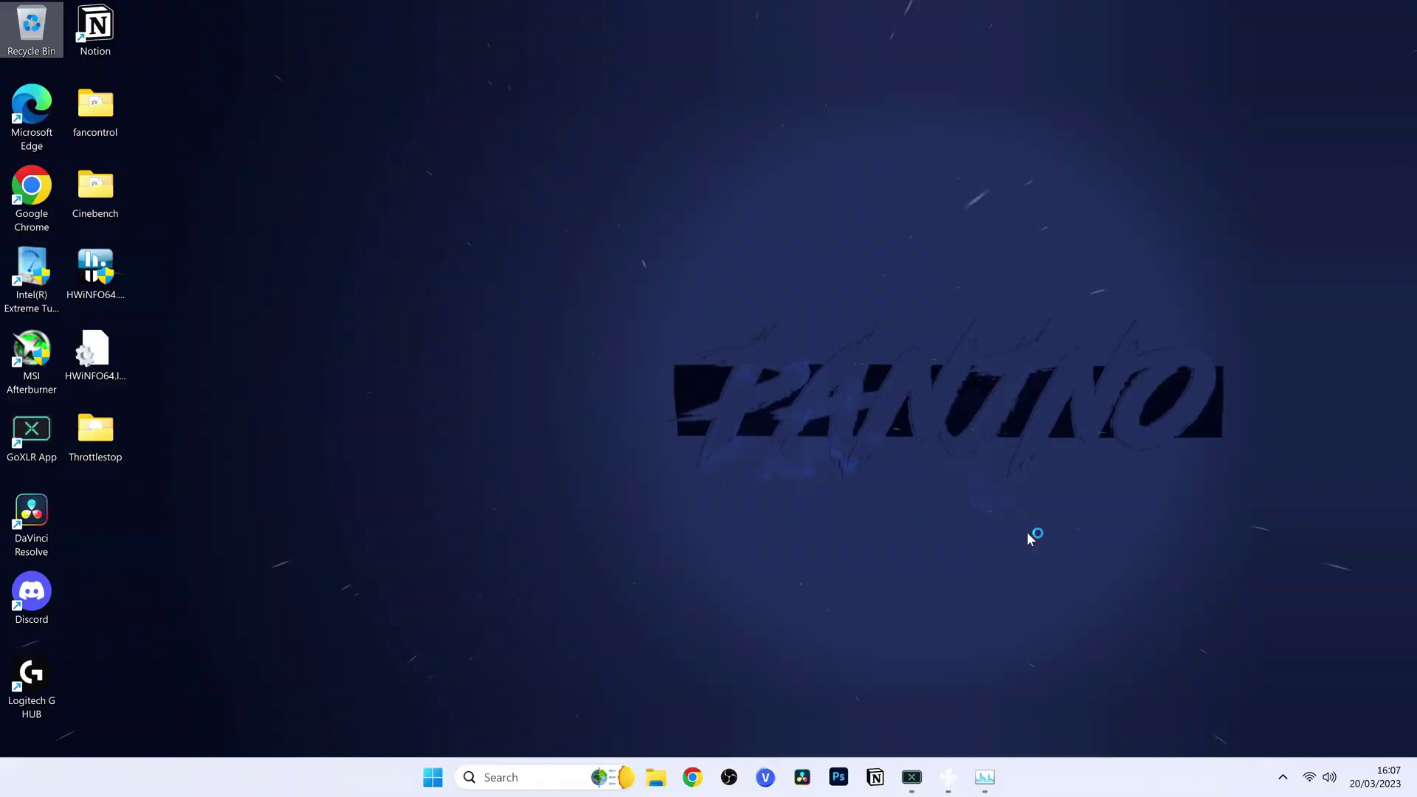
key("ctrl+shift+Escape")
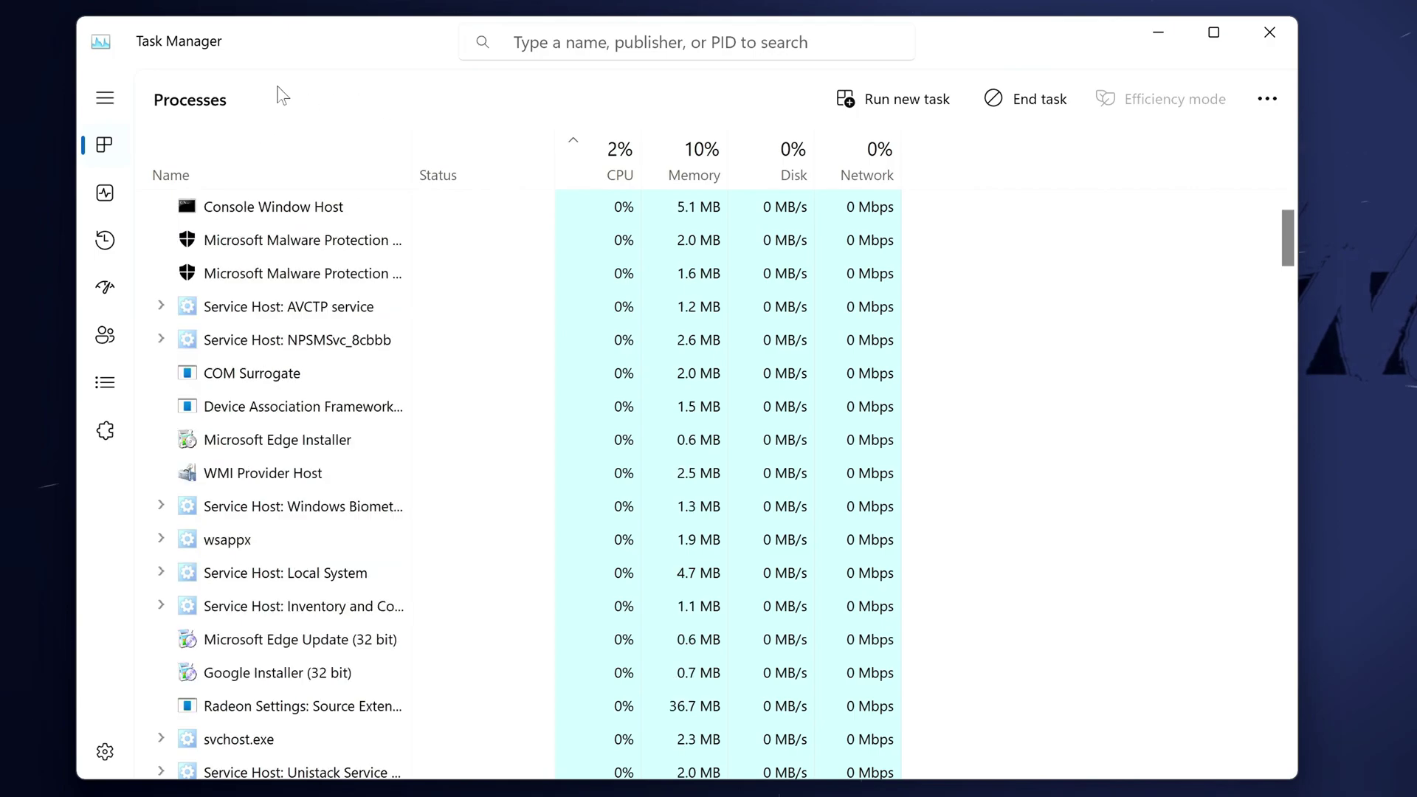
- On Task Manager's Startup apps list sorted by status, disable AMDNoiseSuppression.exe
left_click(103, 299)
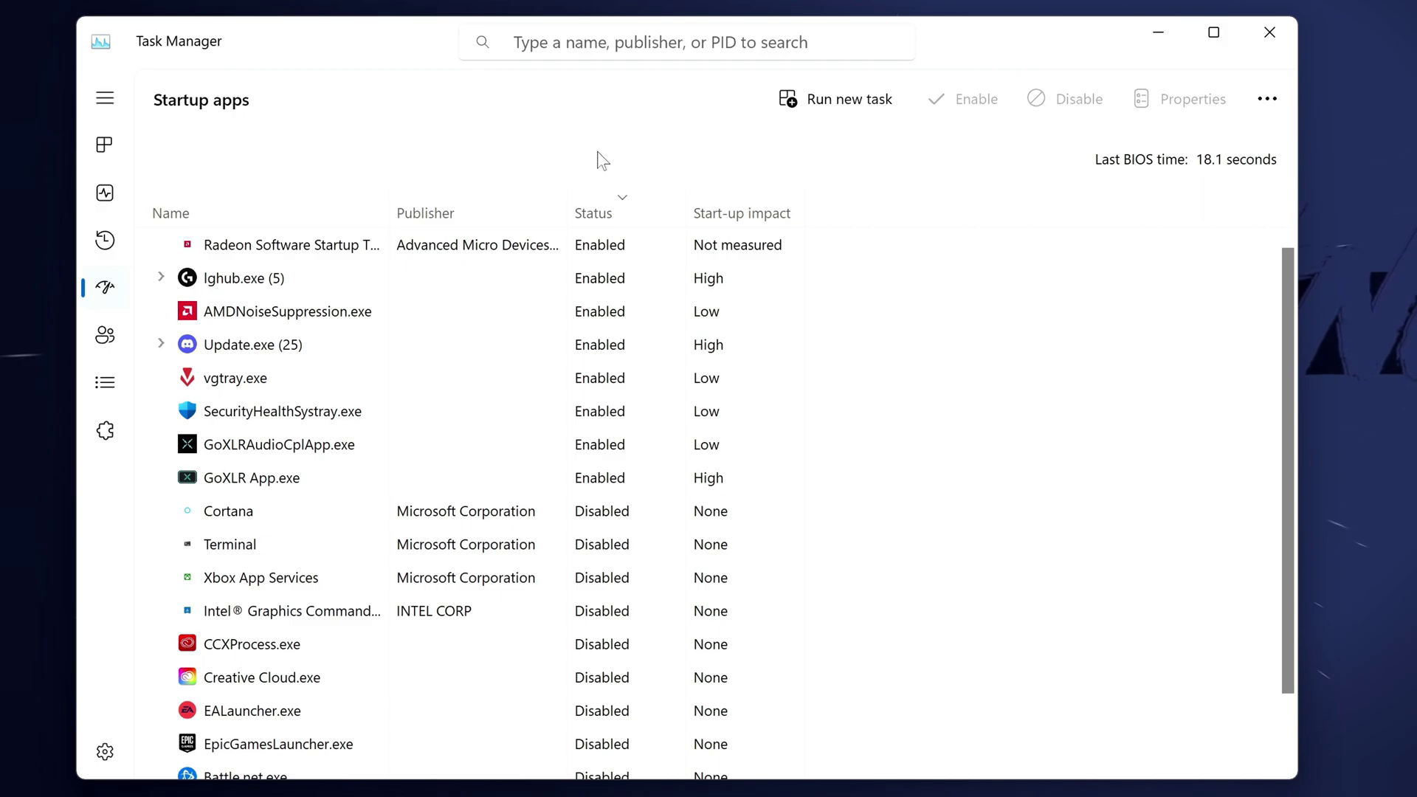
left_click(606, 209)
left_click(591, 215)
left_click(282, 310)
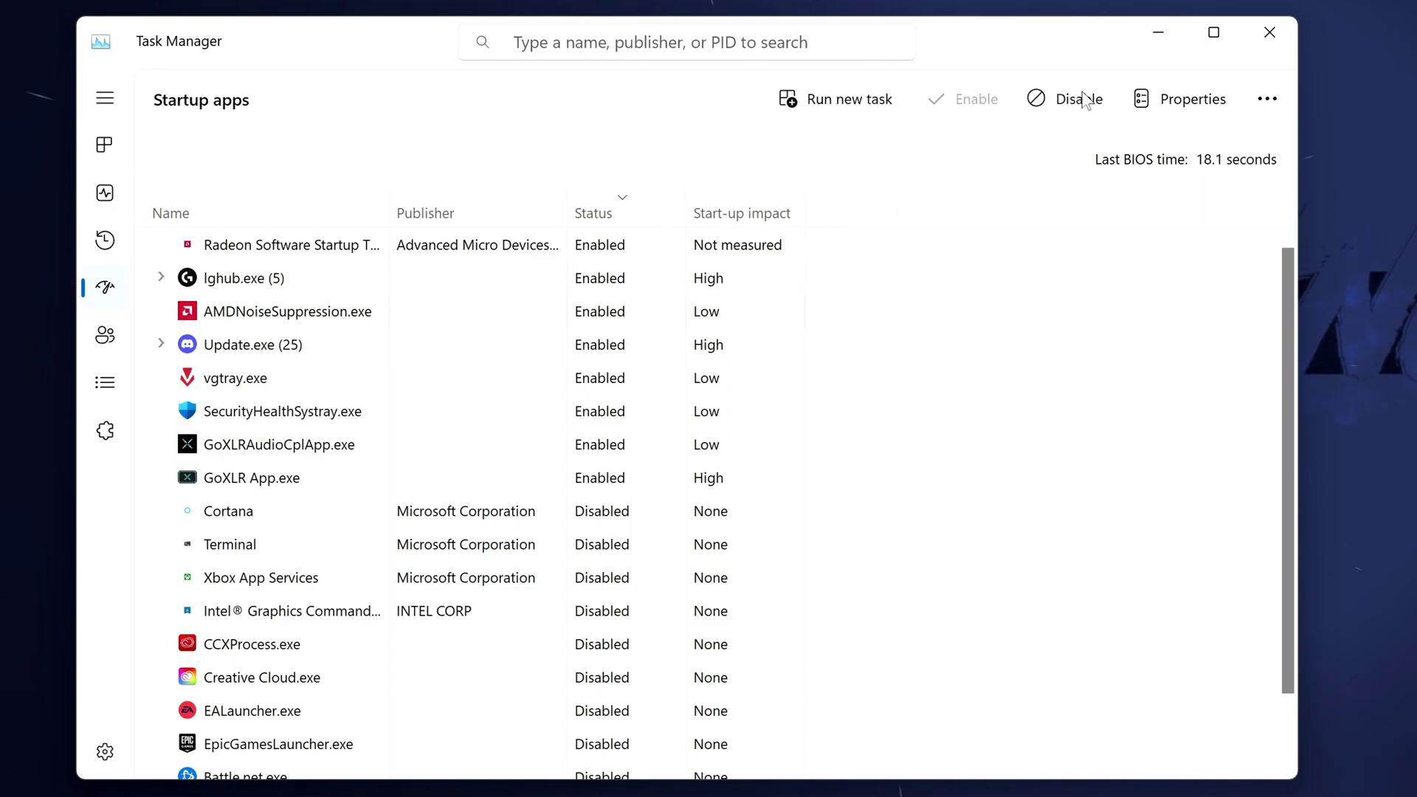
scroll(258, 691, "down", 1)
scroll(255, 683, "down", 1)
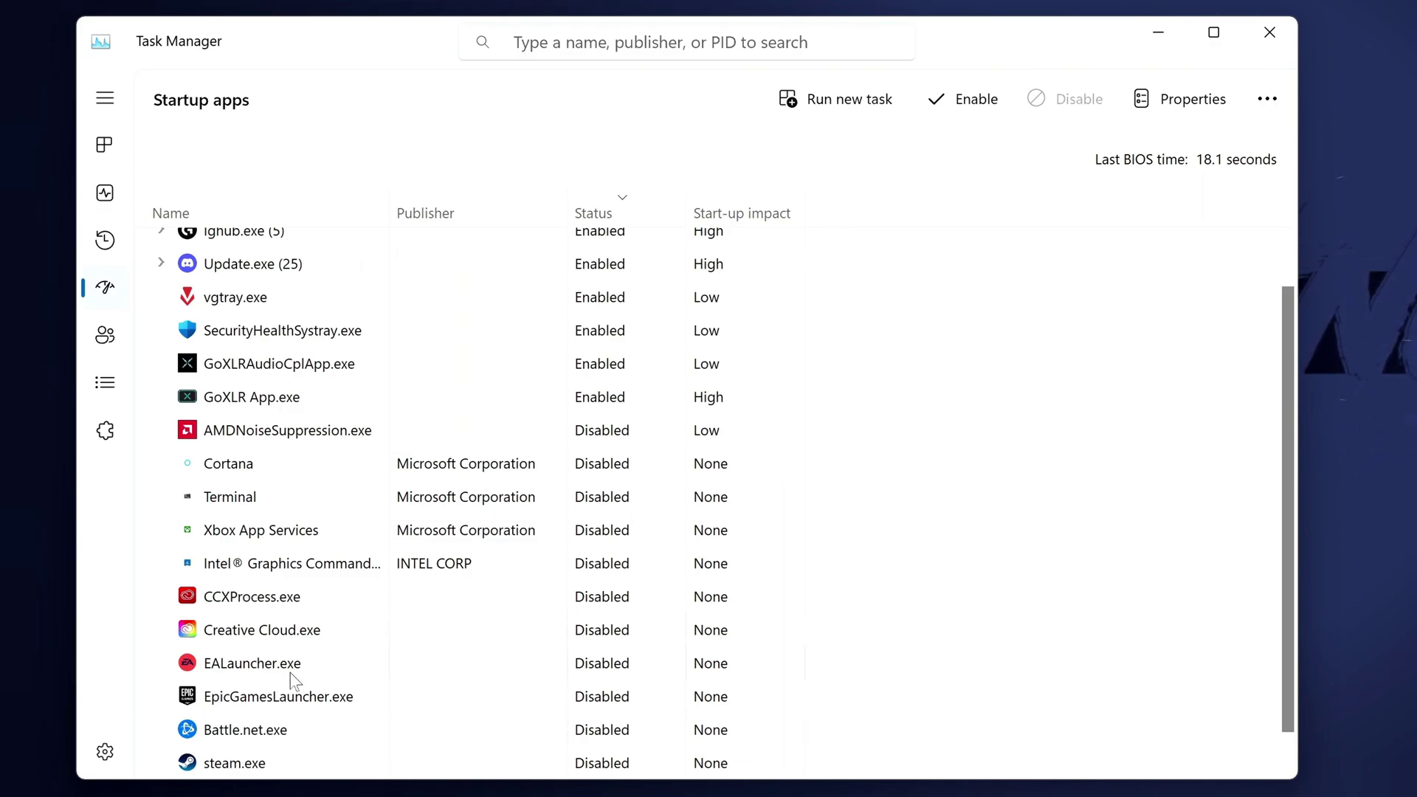
scroll(290, 671, "down", 1)
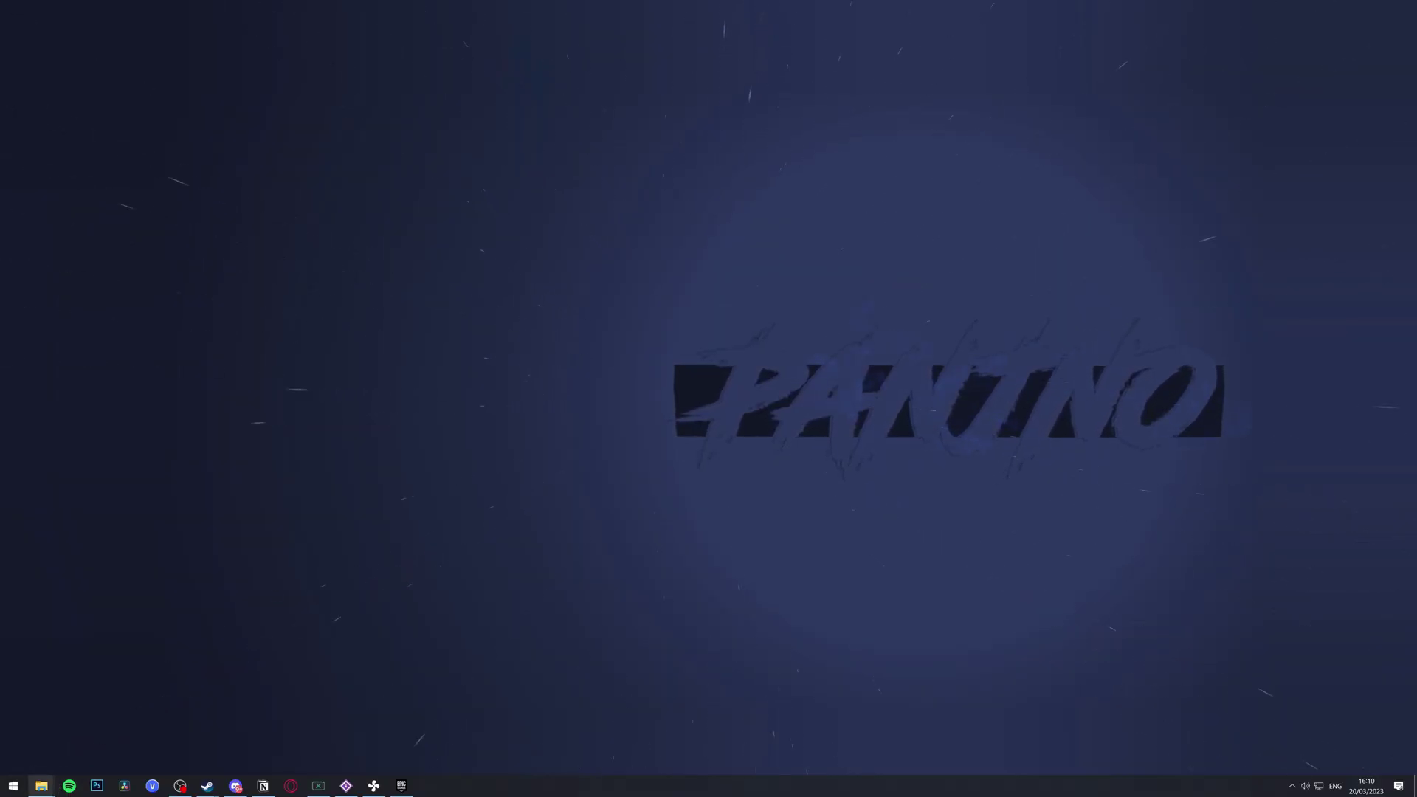
- Turn off background running for 3D Viewer, Calculator, Clock, Films & TV, HP Smart and Maps
key("super")
type("background")
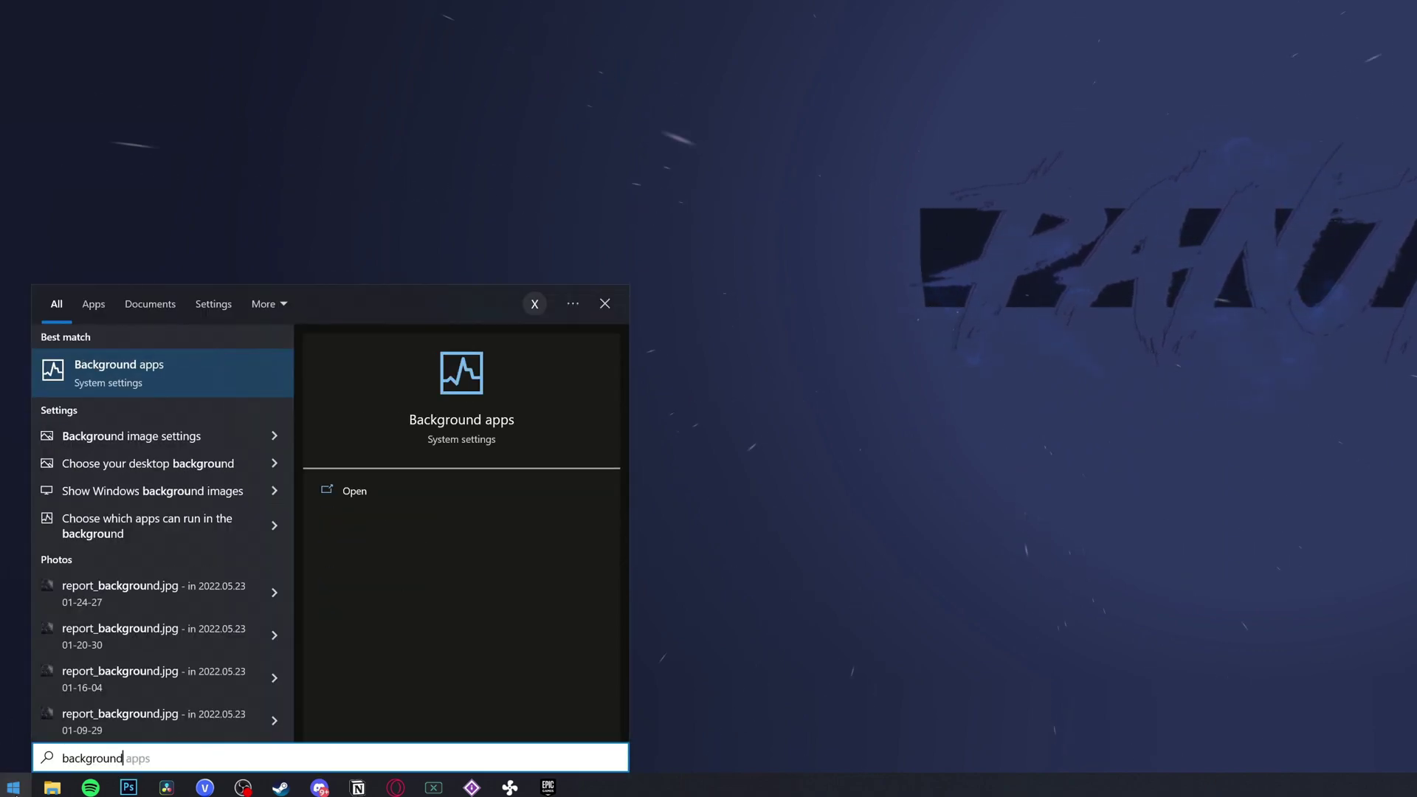
type(" apps")
left_click(129, 378)
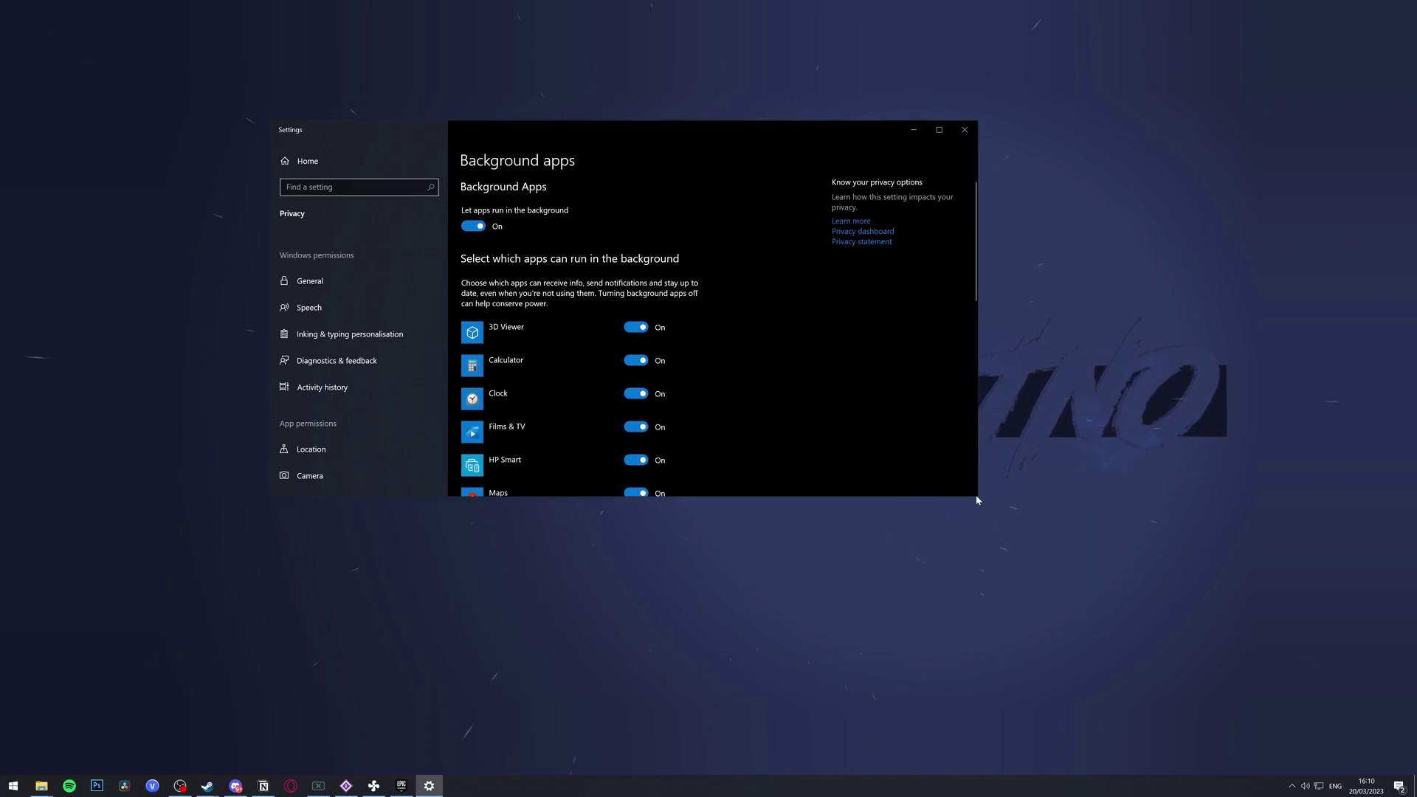
left_click_drag(976, 498, 1184, 662)
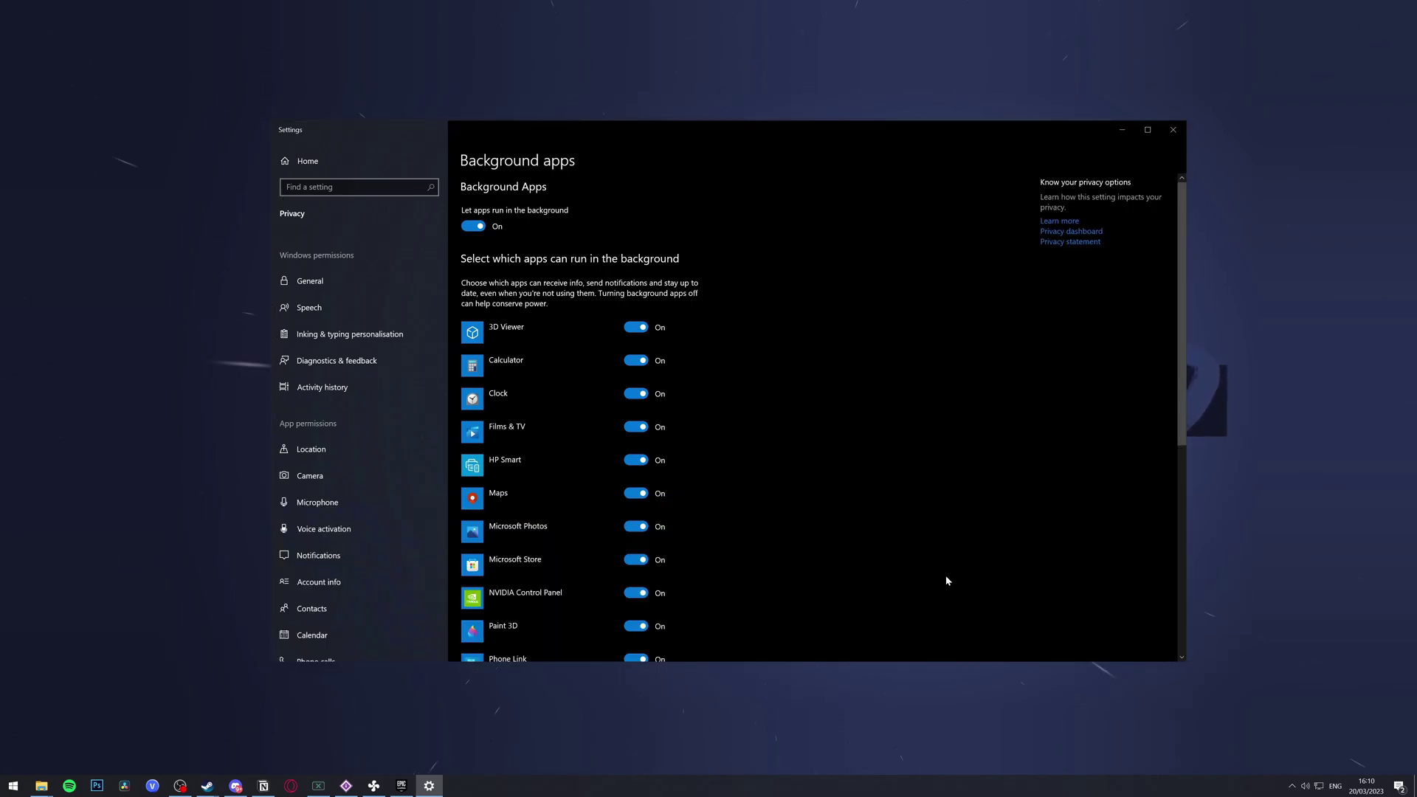
scroll(604, 478, "down", 5)
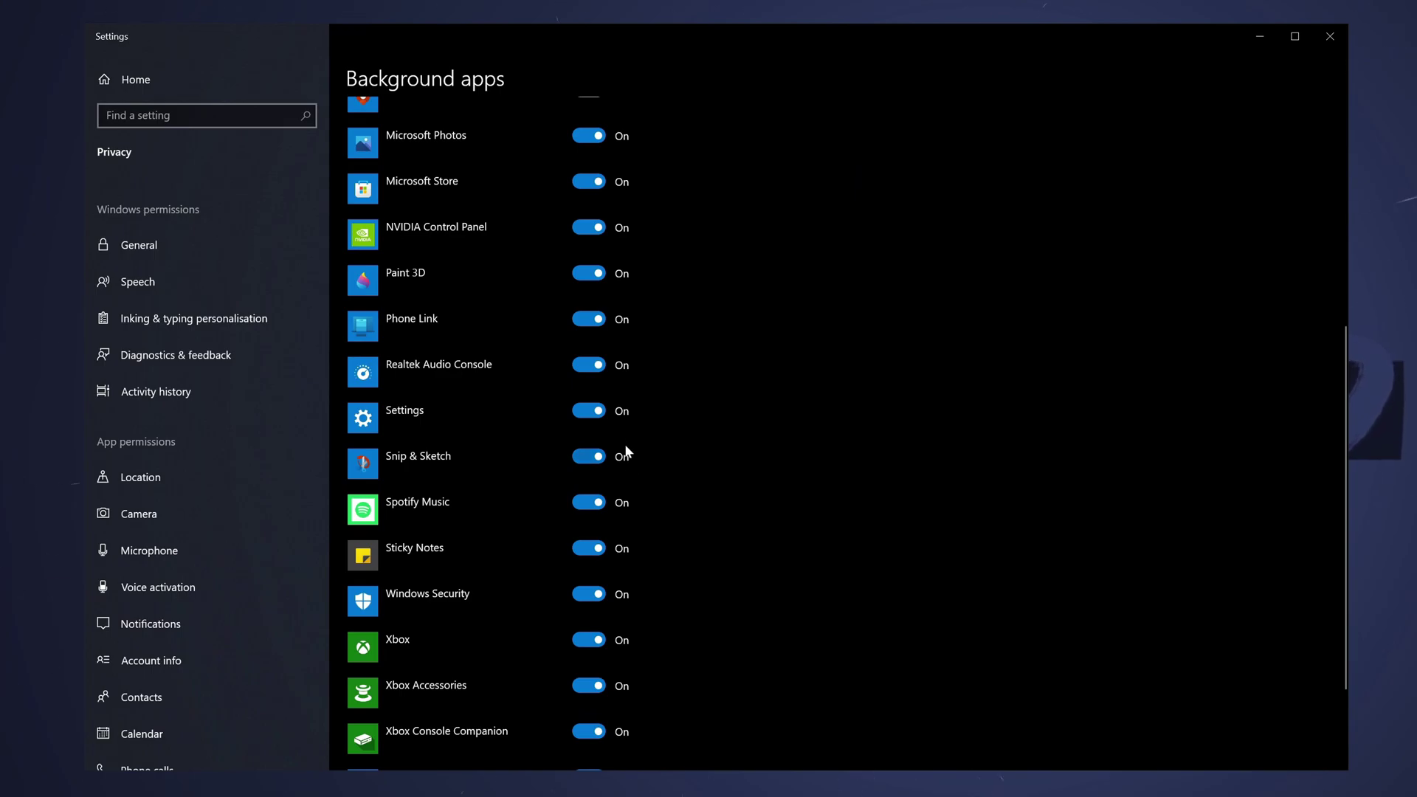
scroll(626, 451, "up", 2)
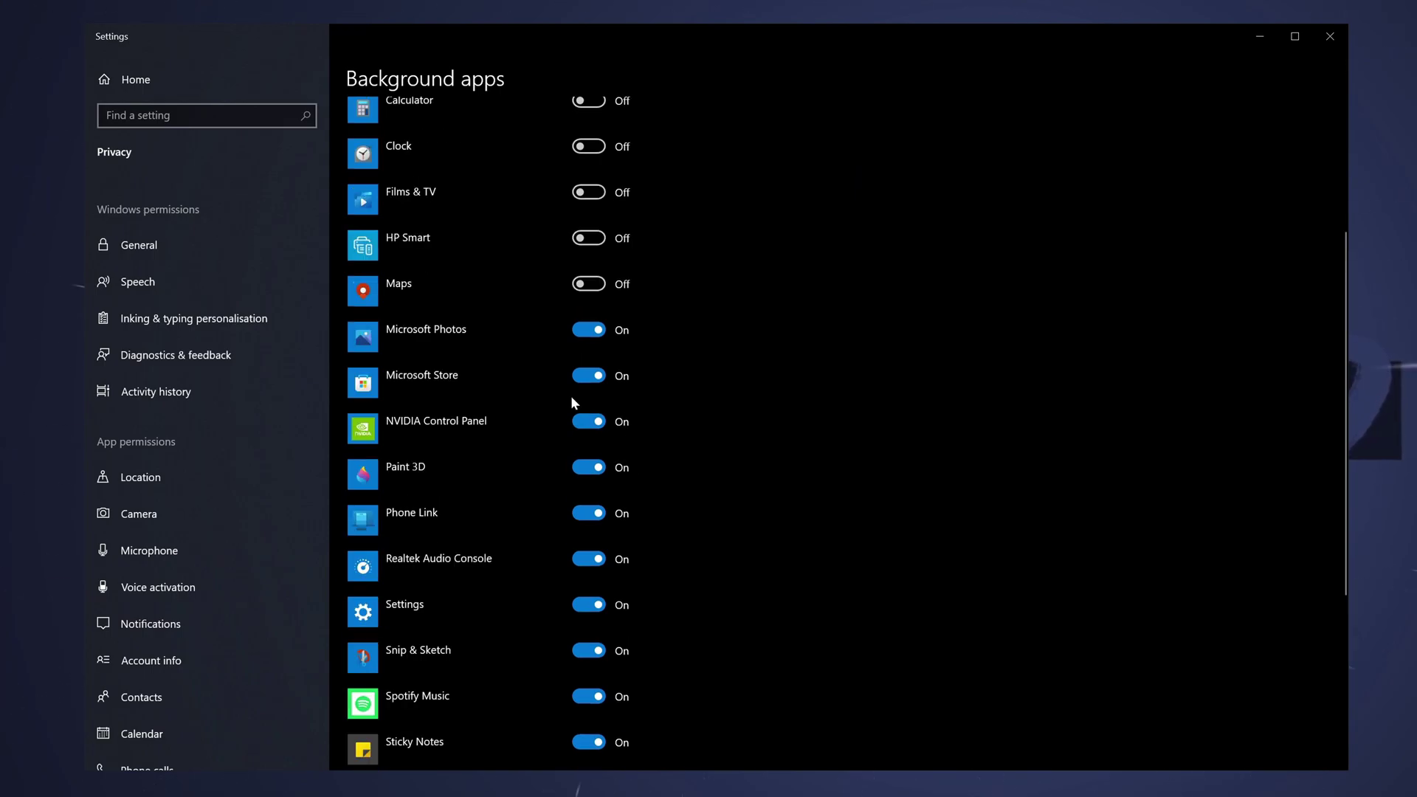
scroll(573, 398, "up", 3)
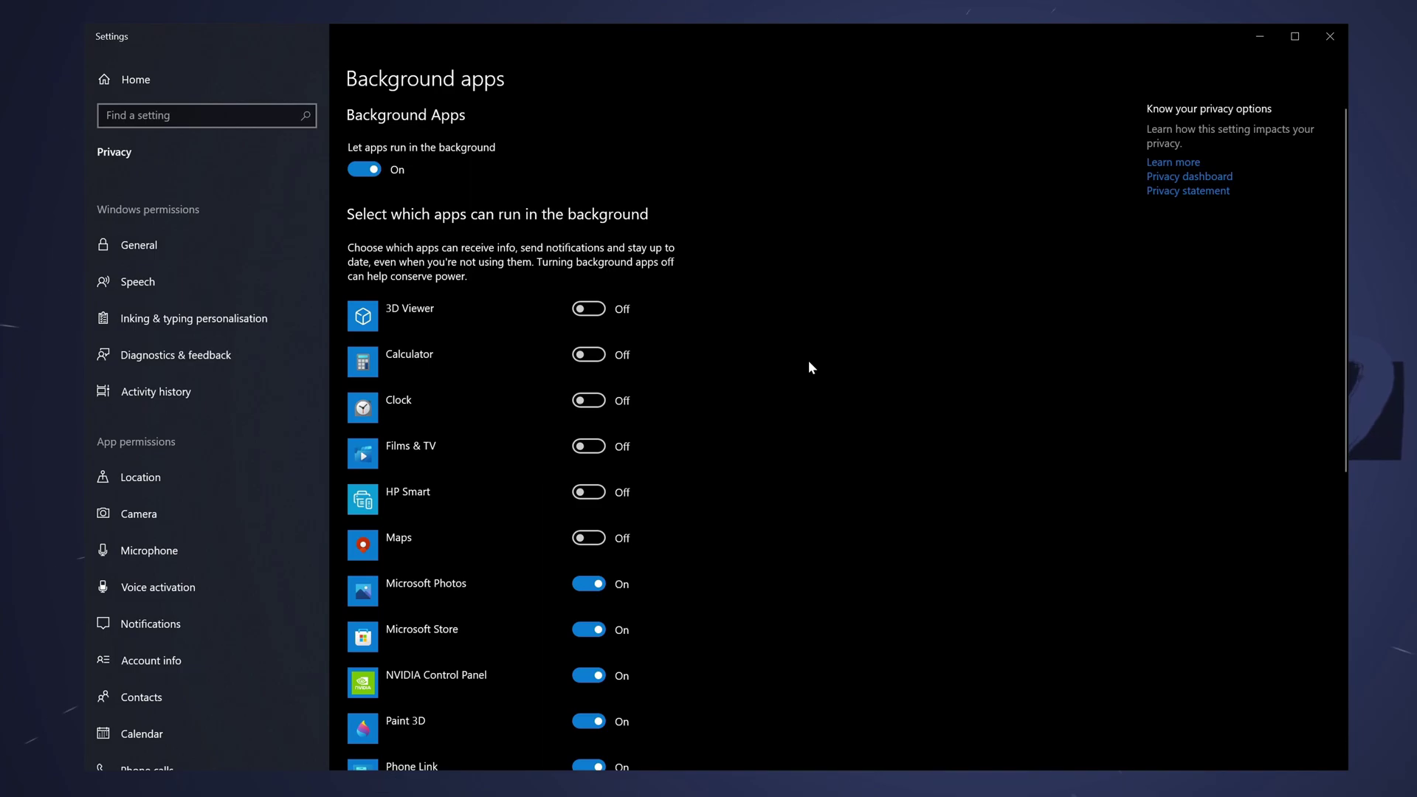
left_click(1321, 46)
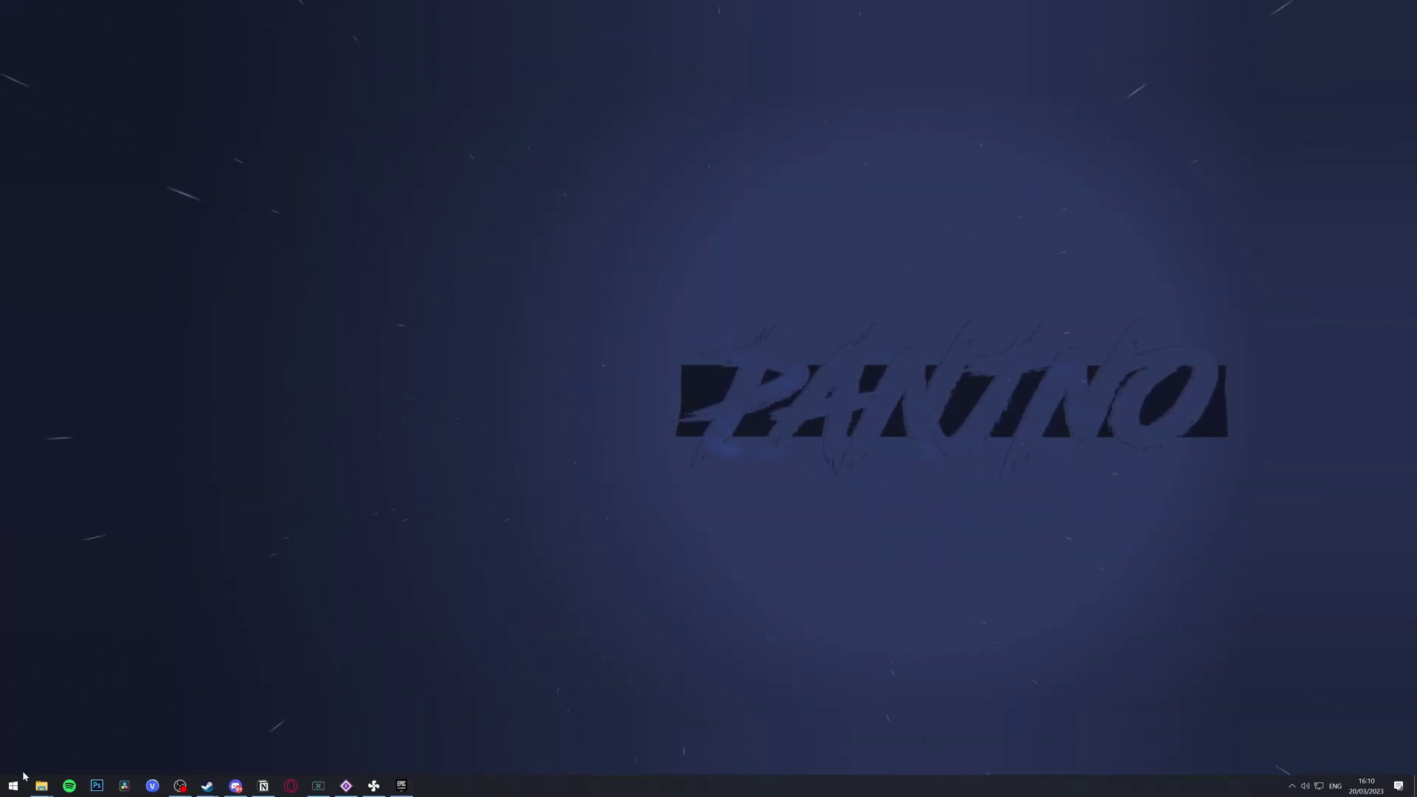
- In Power Options, reveal the additional plans and select High performance
left_click(15, 788)
type("power plan")
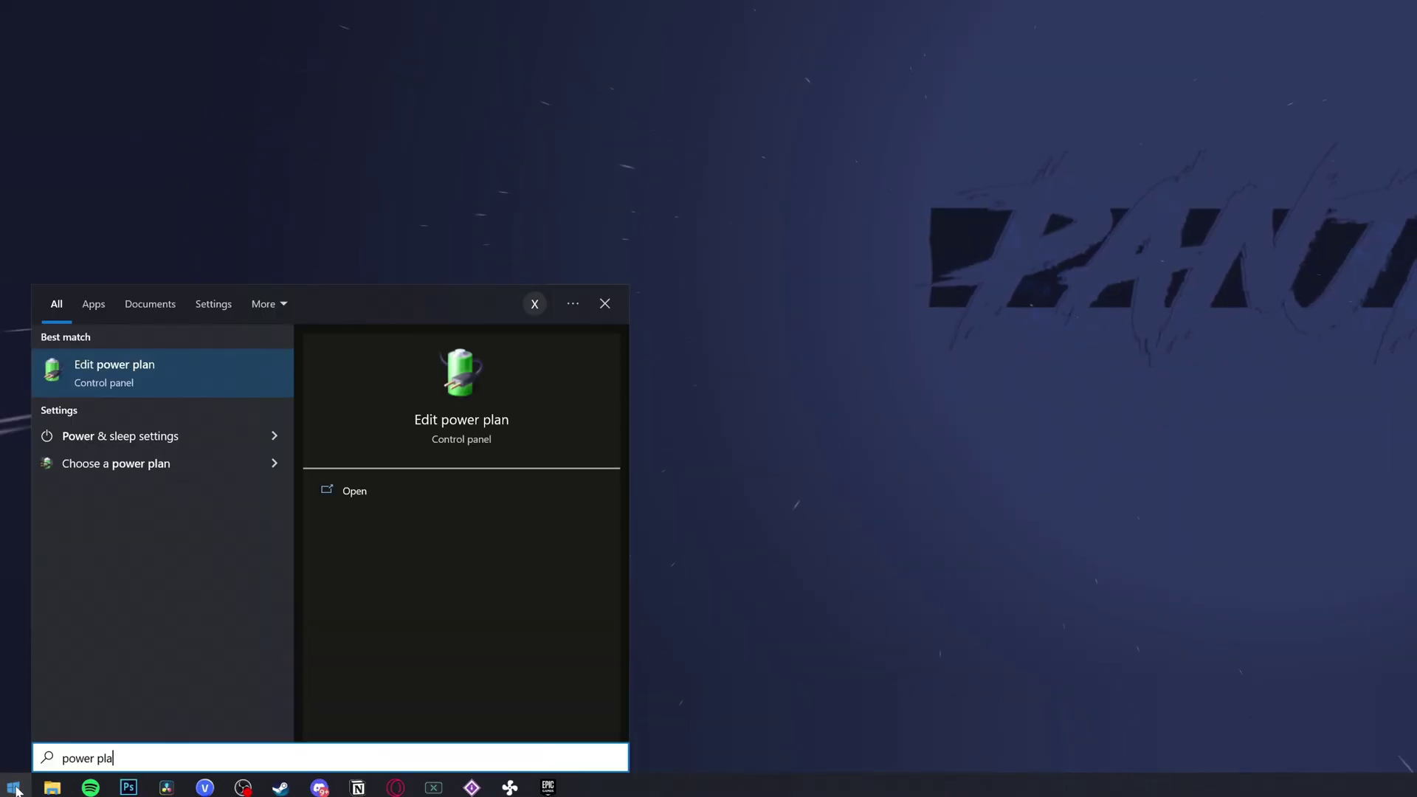
left_click(139, 378)
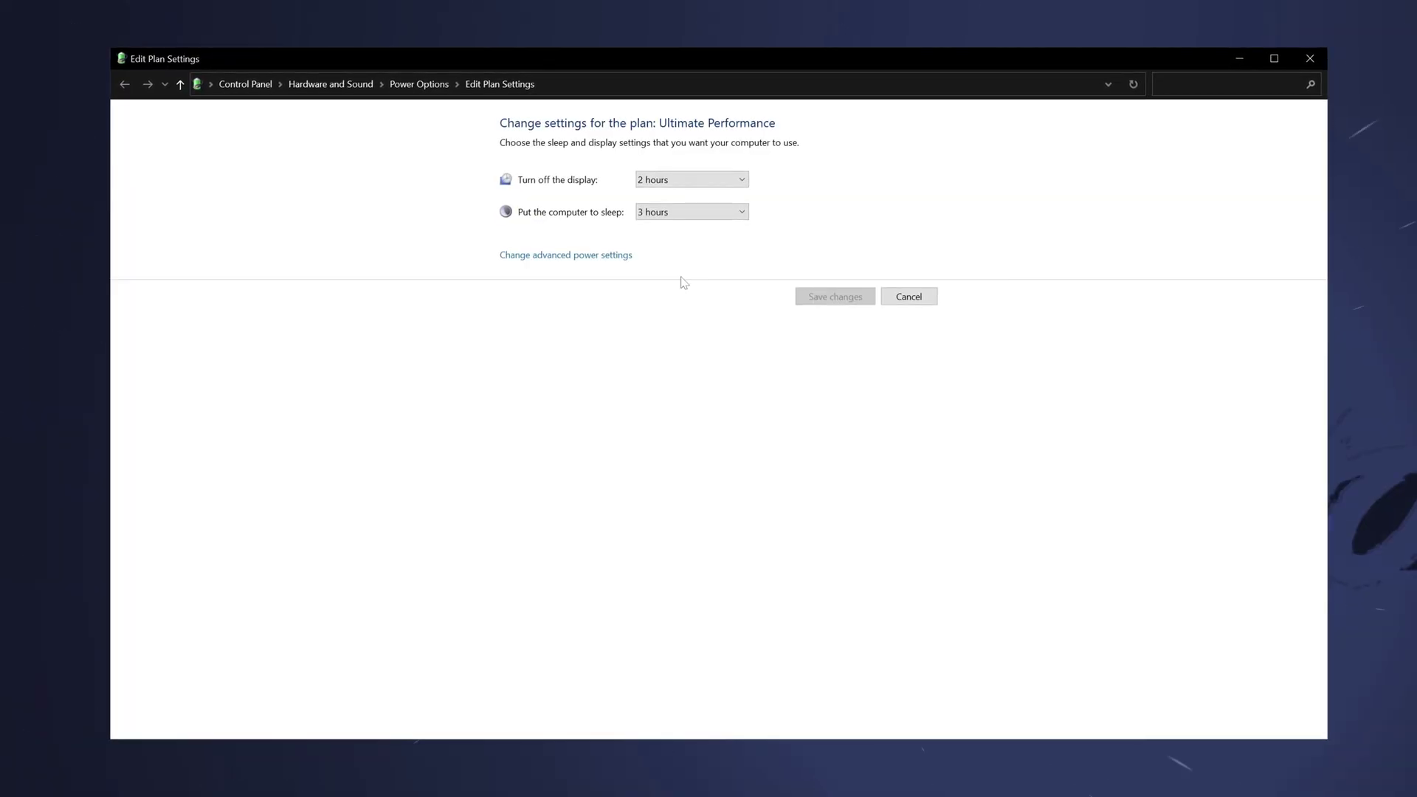
left_click(421, 89)
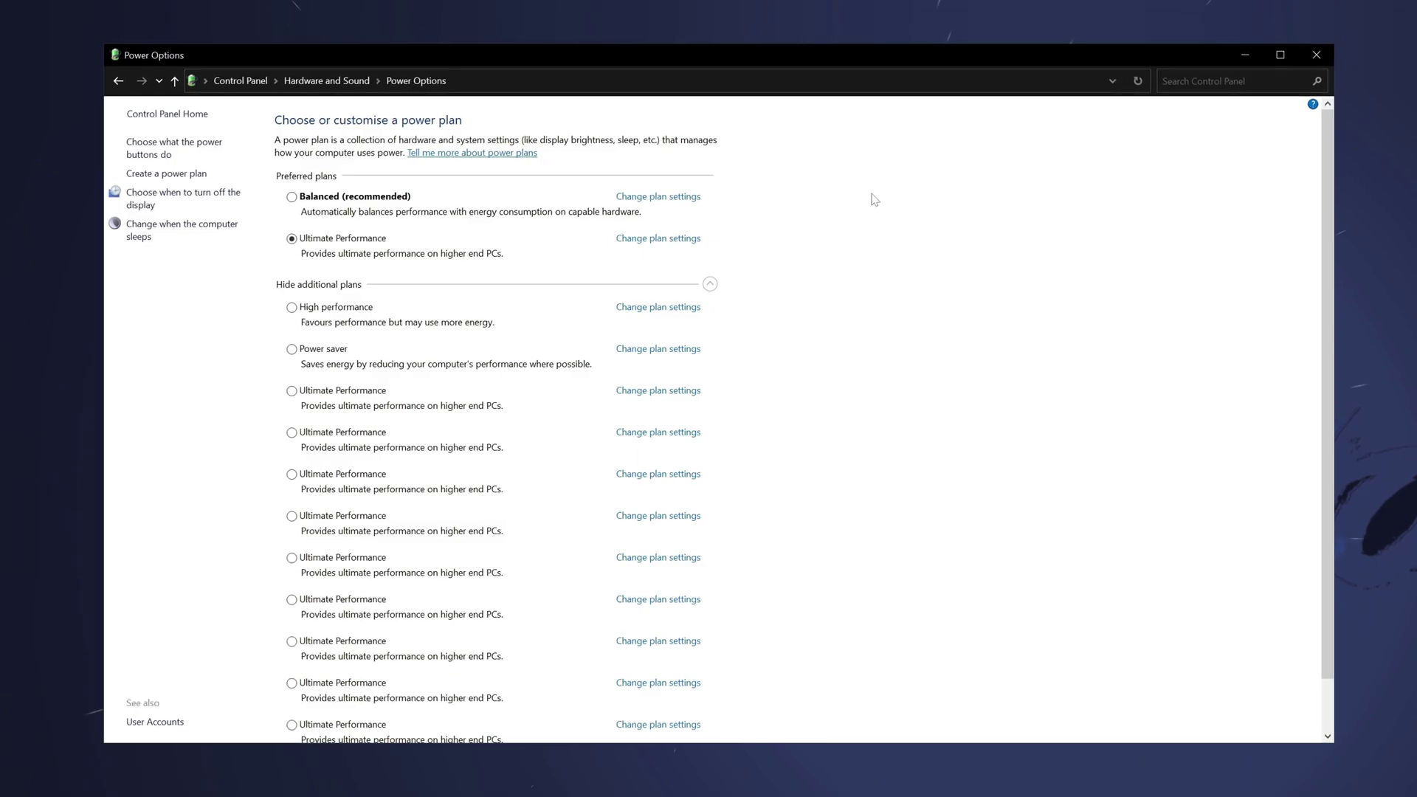
left_click(277, 288)
left_click(325, 287)
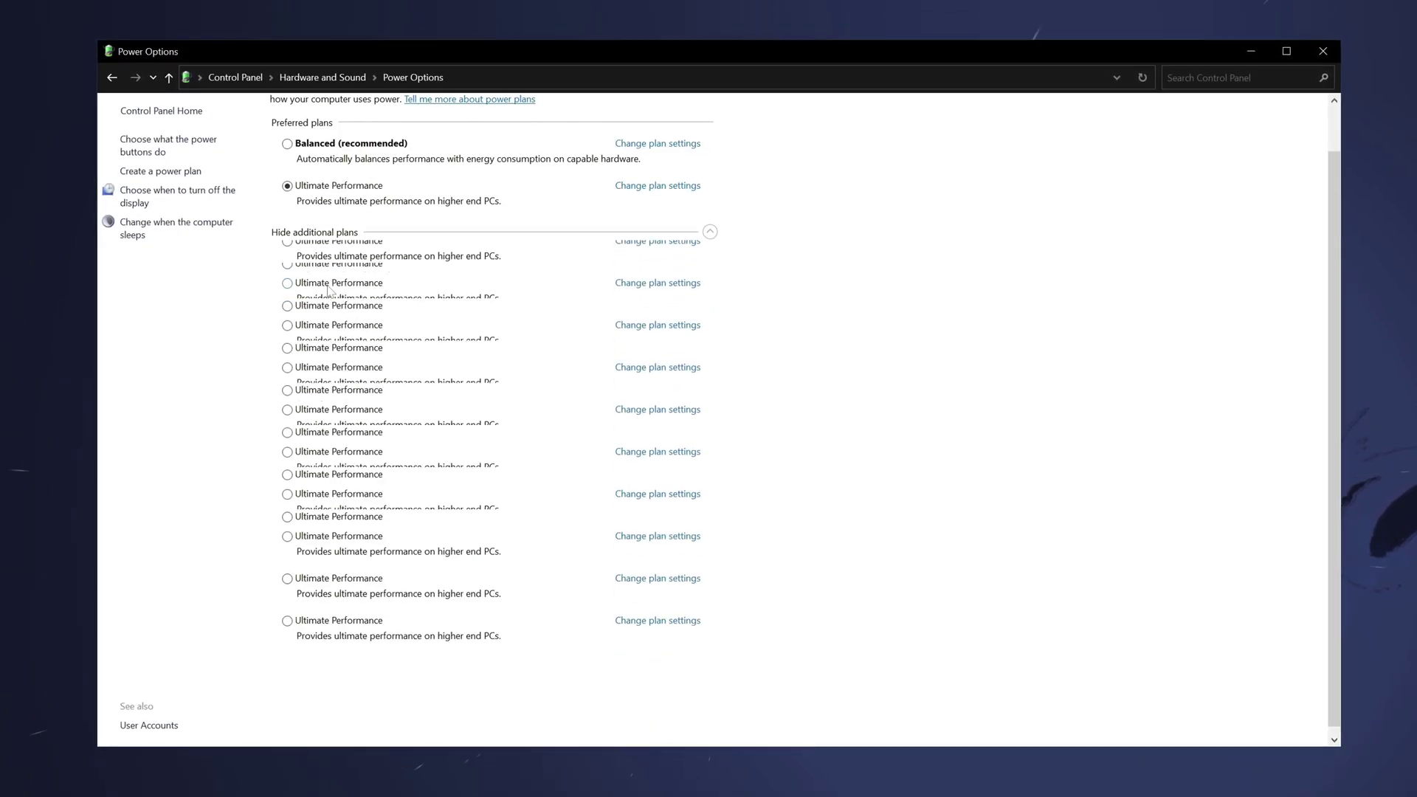
scroll(336, 269, "up", 2)
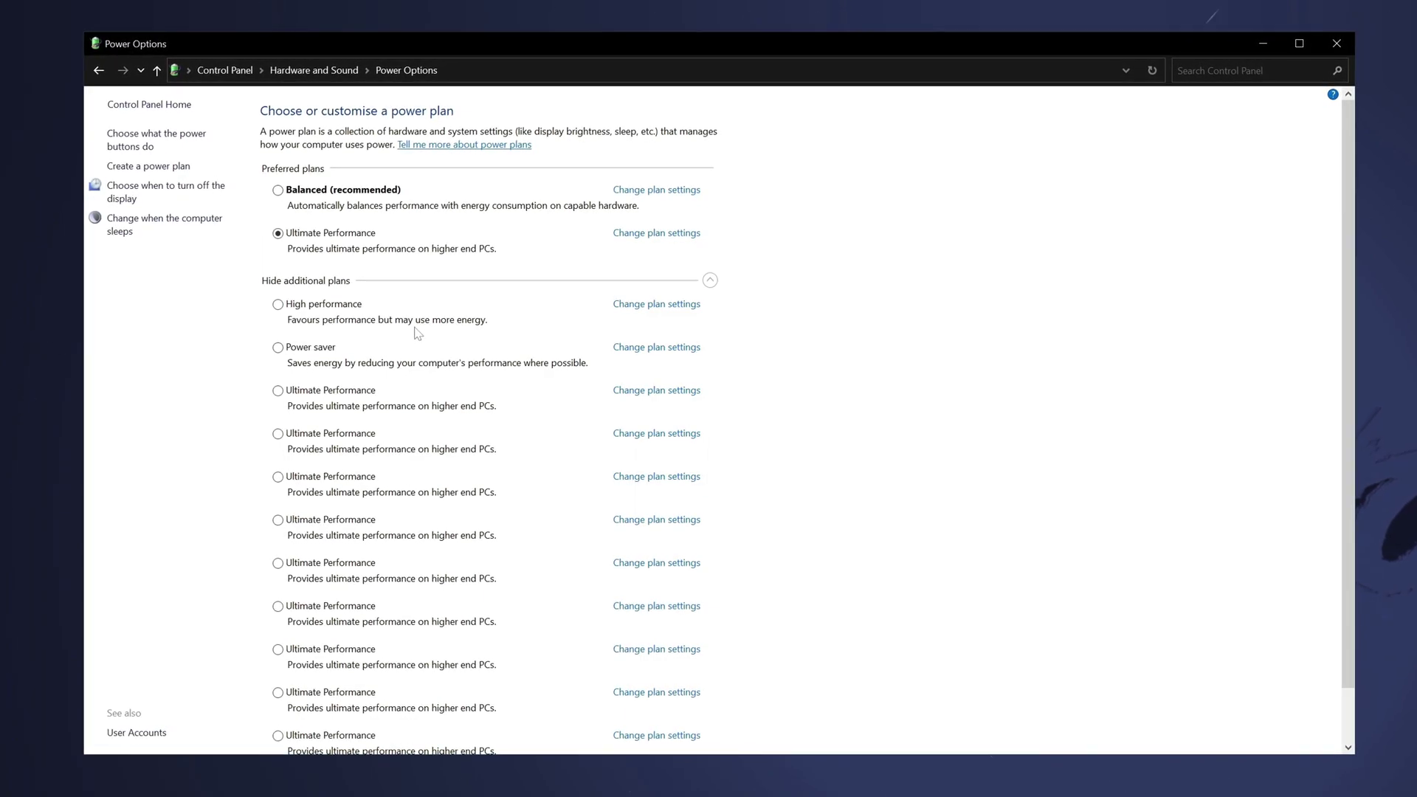
left_click(313, 305)
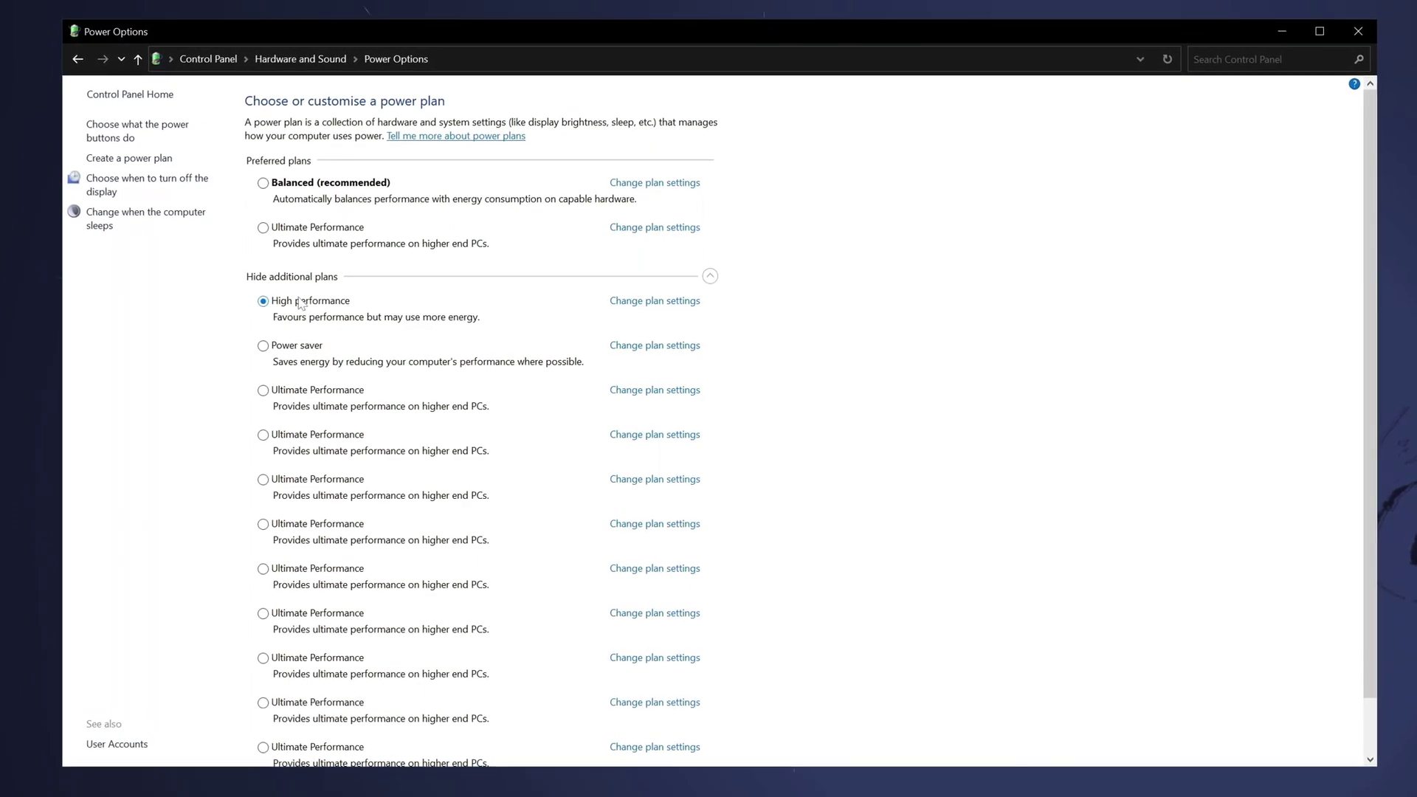
left_click(262, 184)
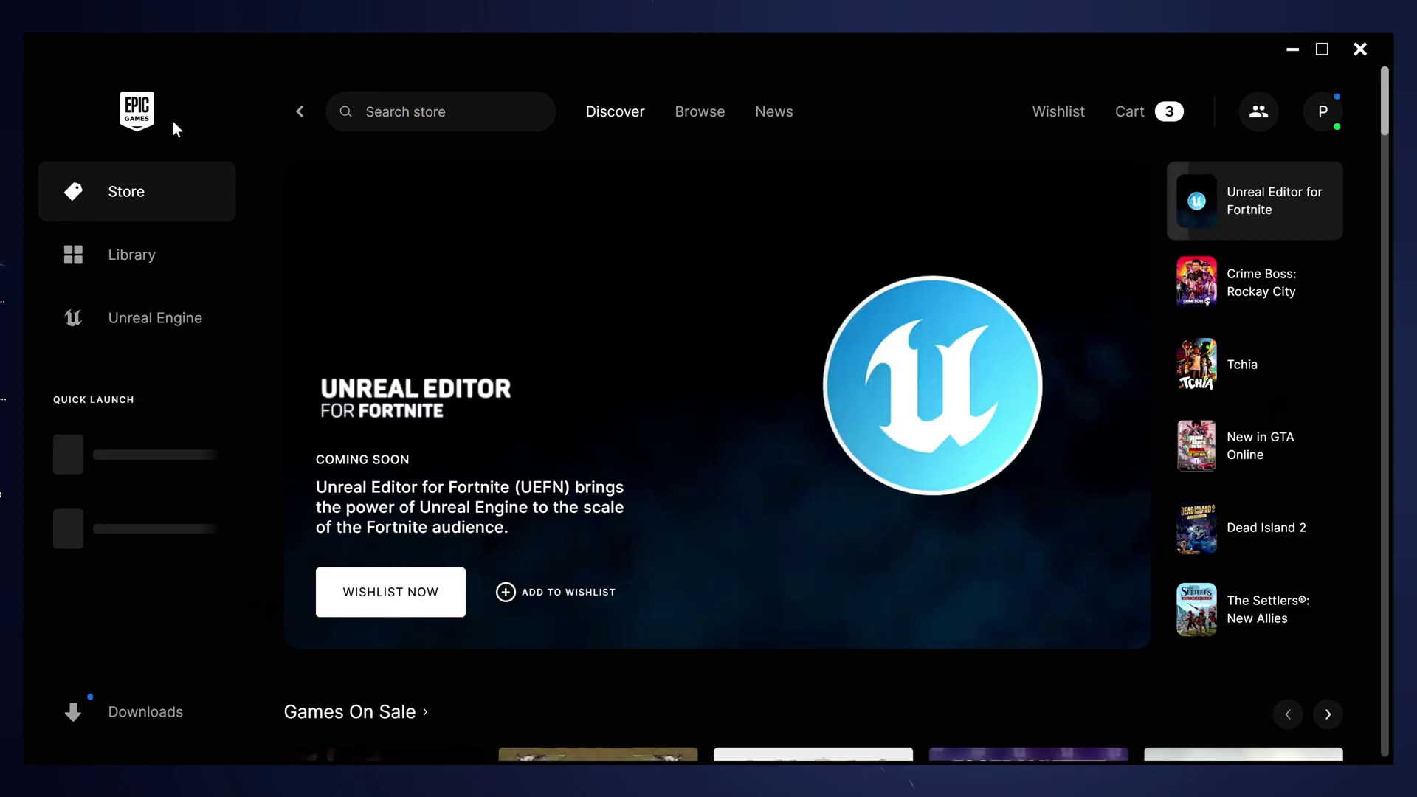
- Uncheck Fortnite's High Resolution Textures in its Library options and apply, needing 36.08 GB
left_click(104, 269)
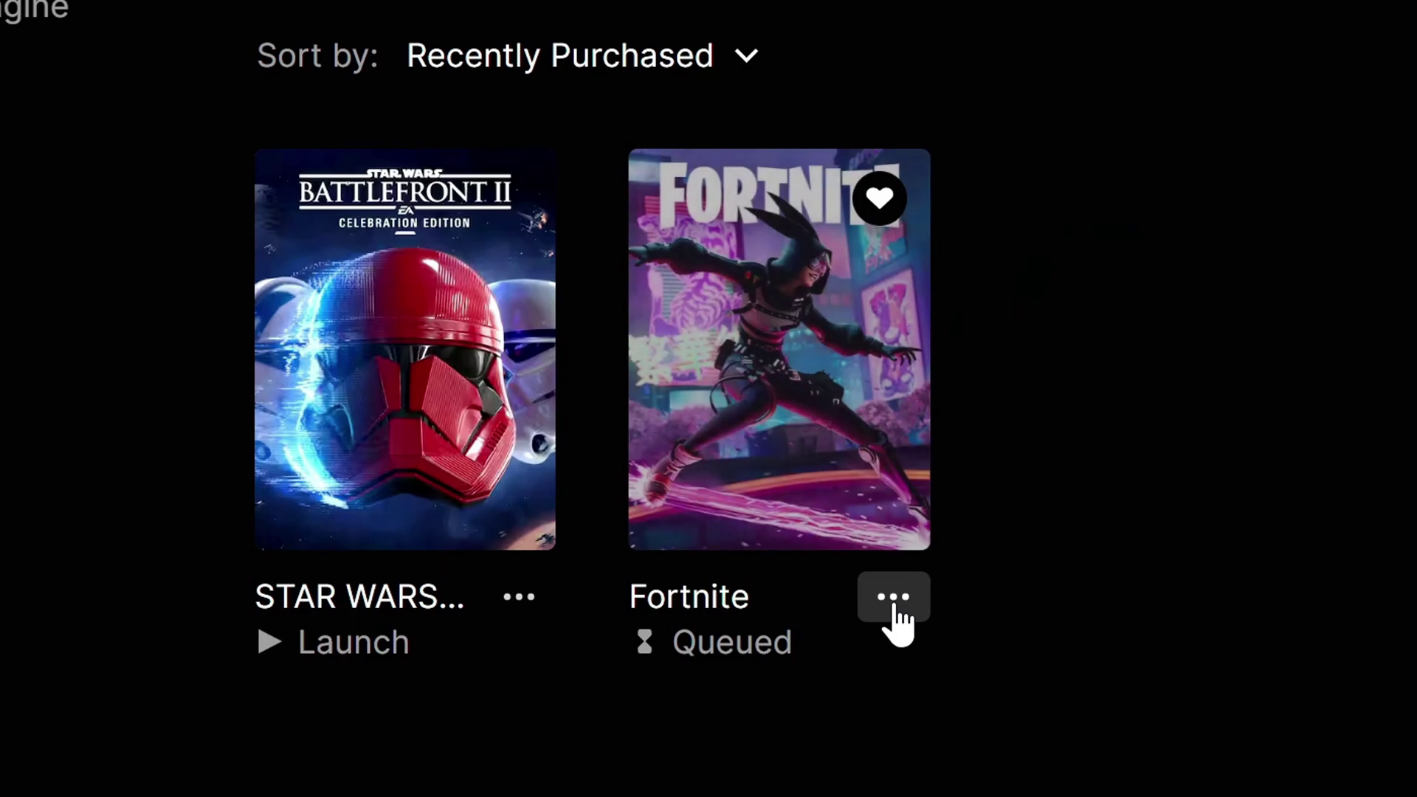
left_click(563, 578)
left_click(210, 258)
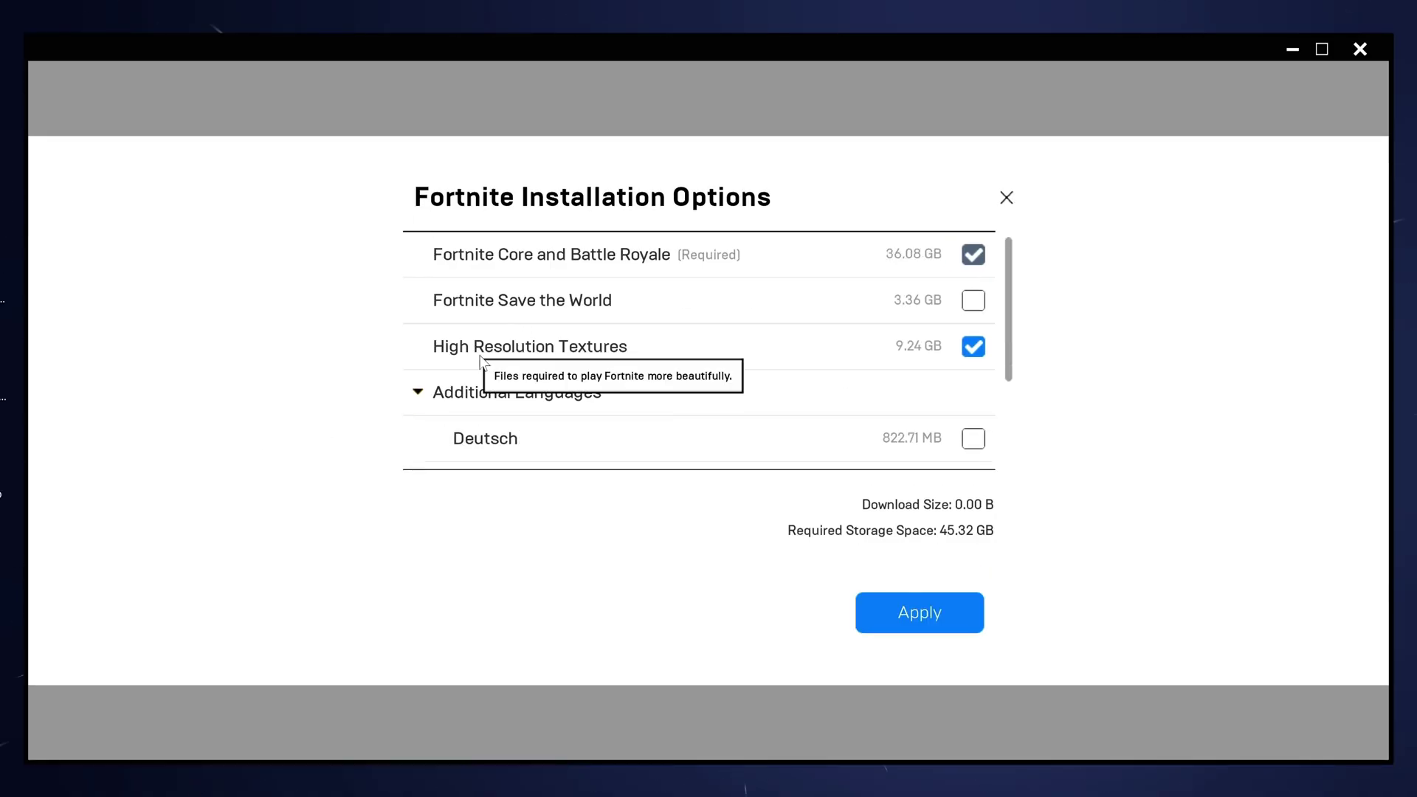
left_click(973, 358)
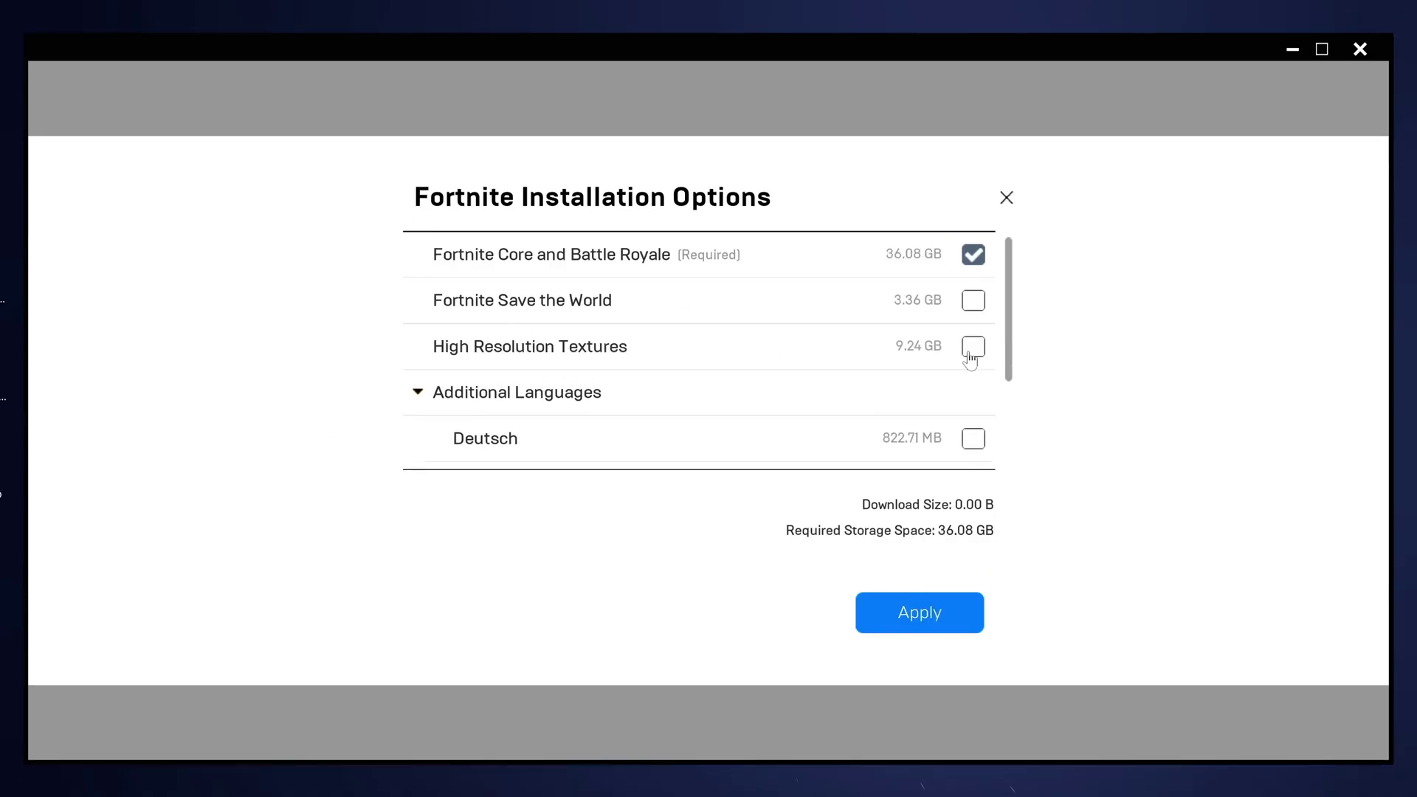
left_click(923, 614)
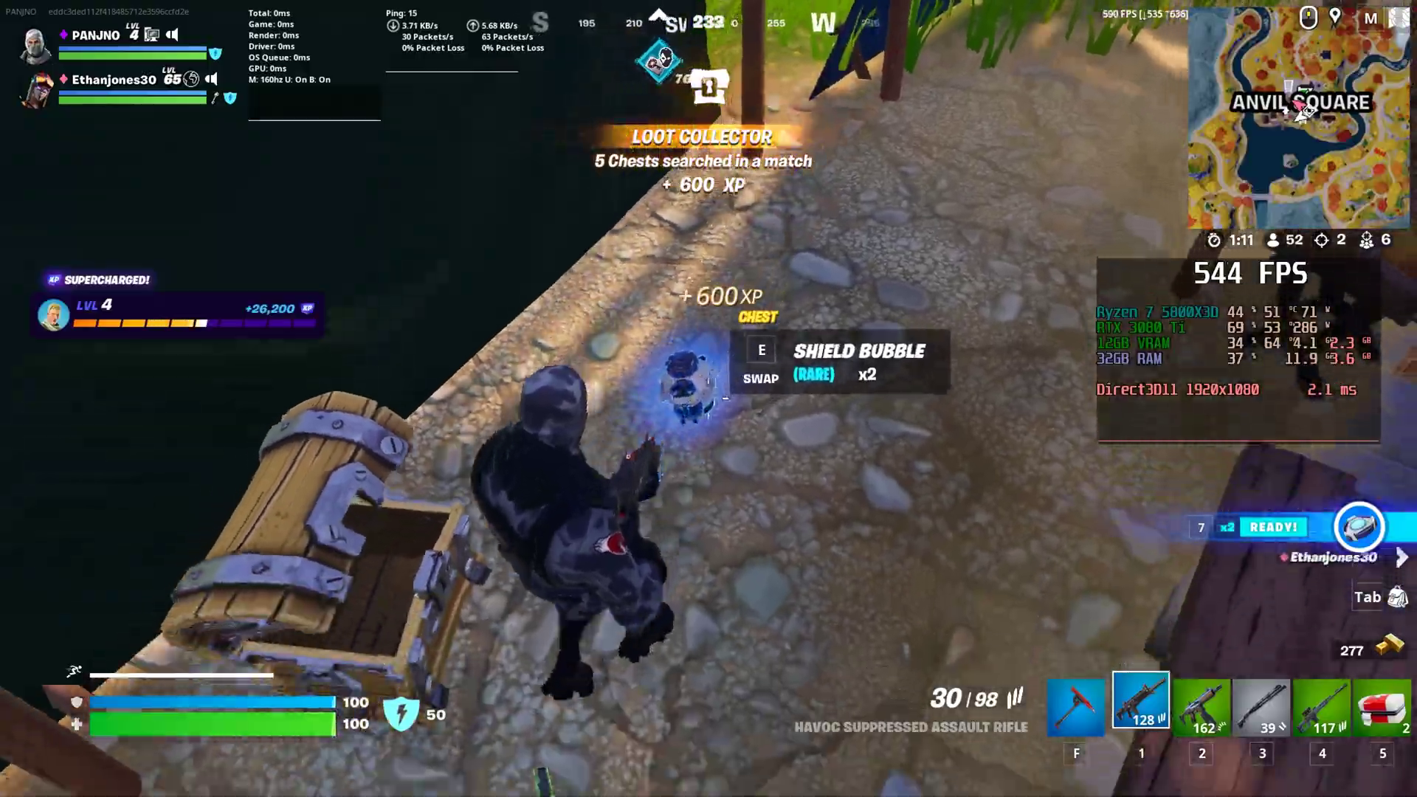
- Open Mouse Properties from Mouse settings and toggle Enhance pointer precision under Pointer Options
key("w")
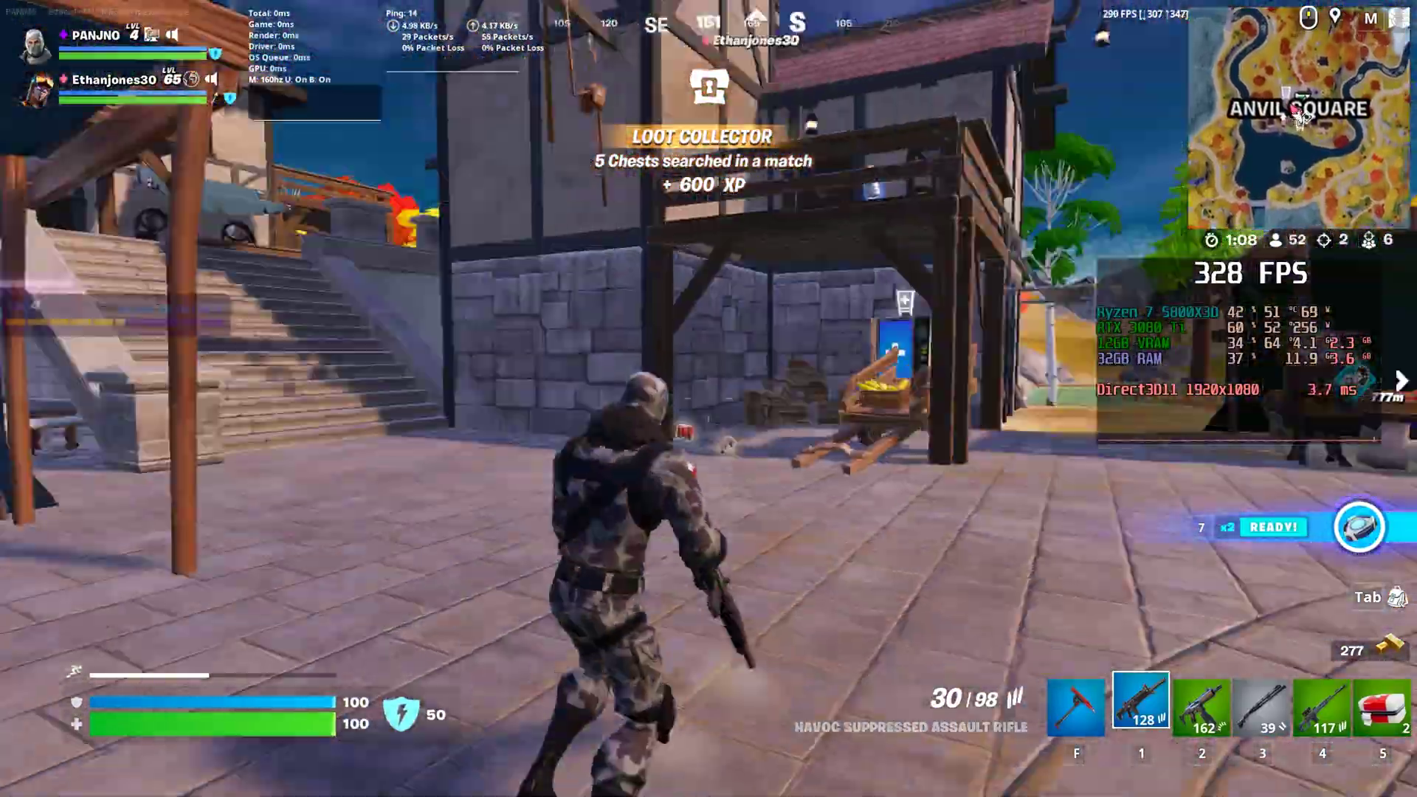
type("m")
type("ouse settings")
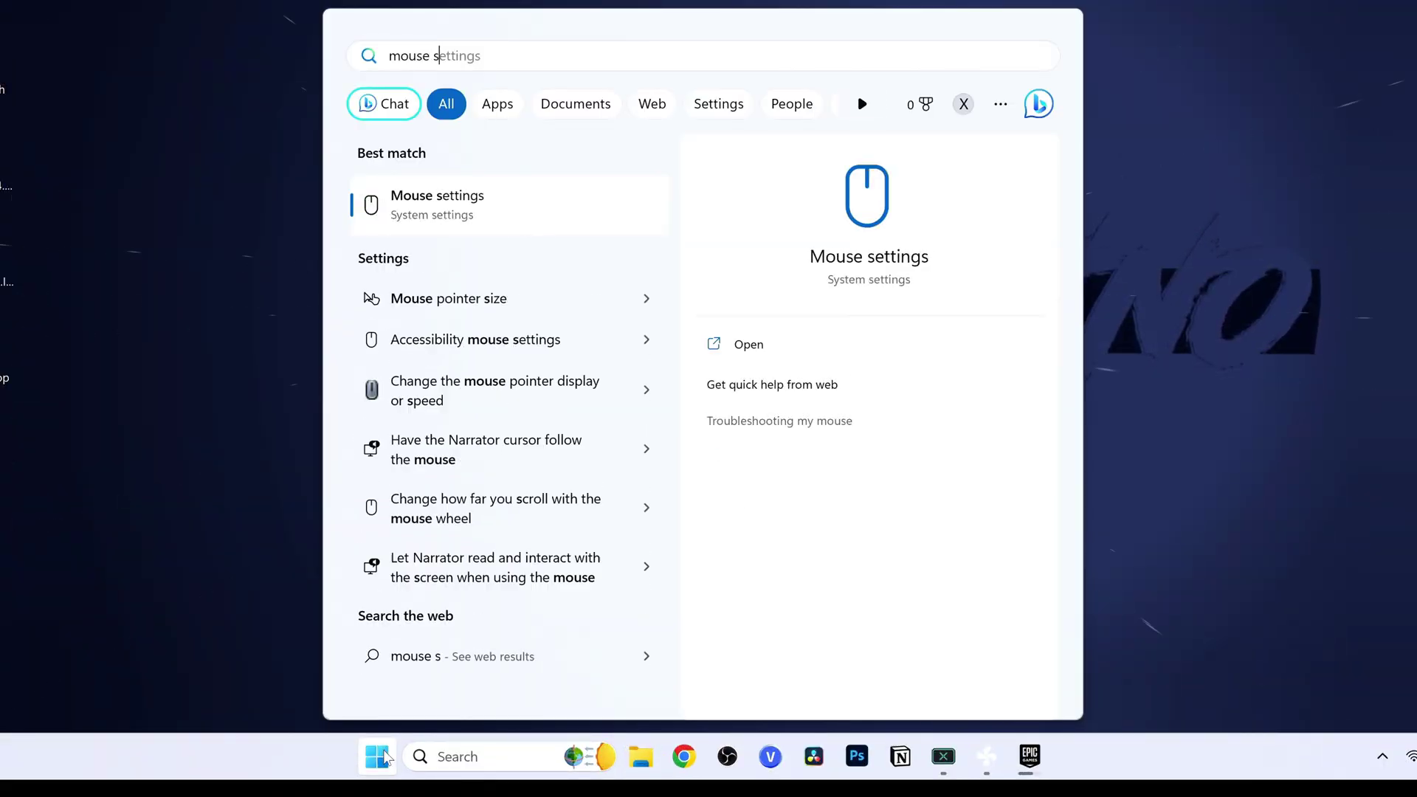
left_click(514, 204)
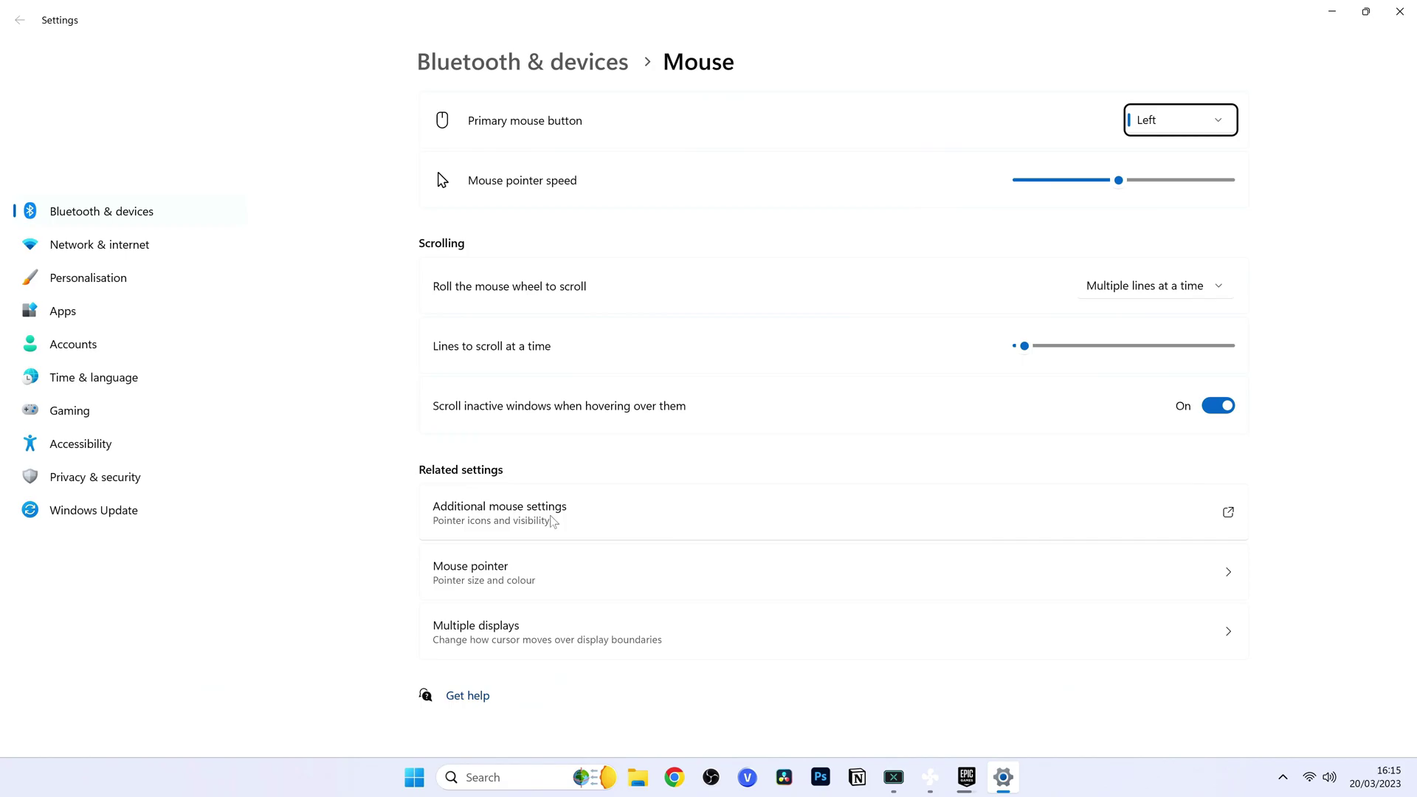
left_click(493, 519)
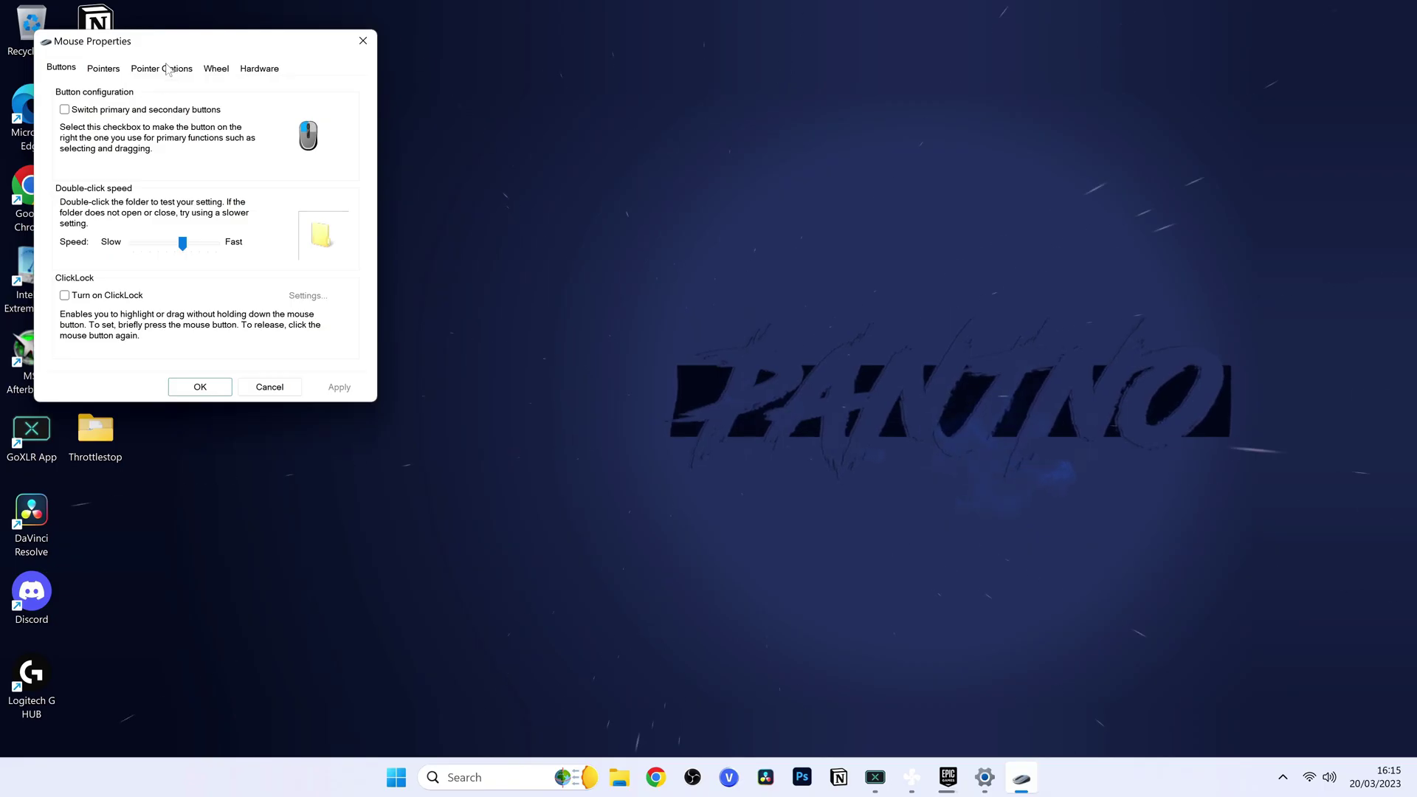
left_click(168, 69)
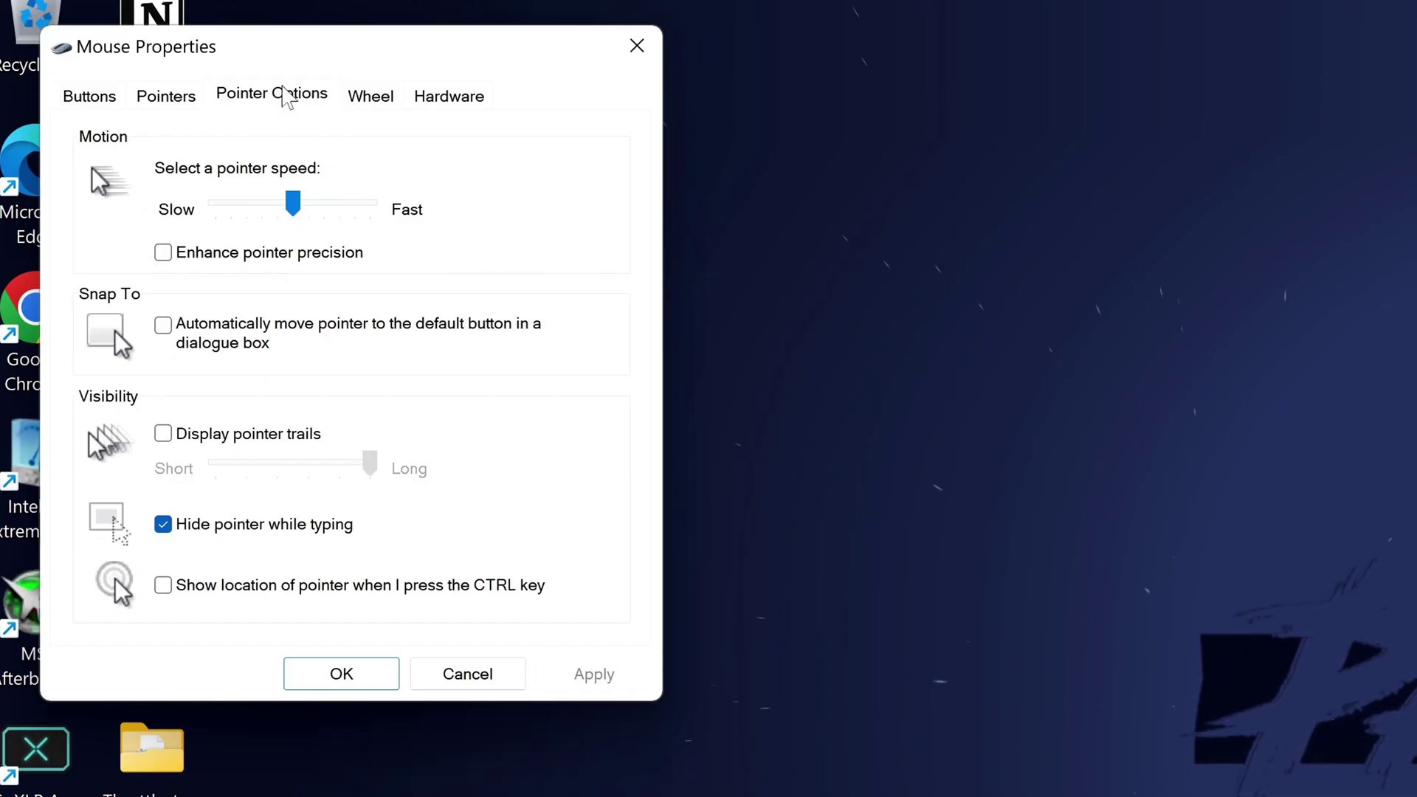
left_click(165, 254)
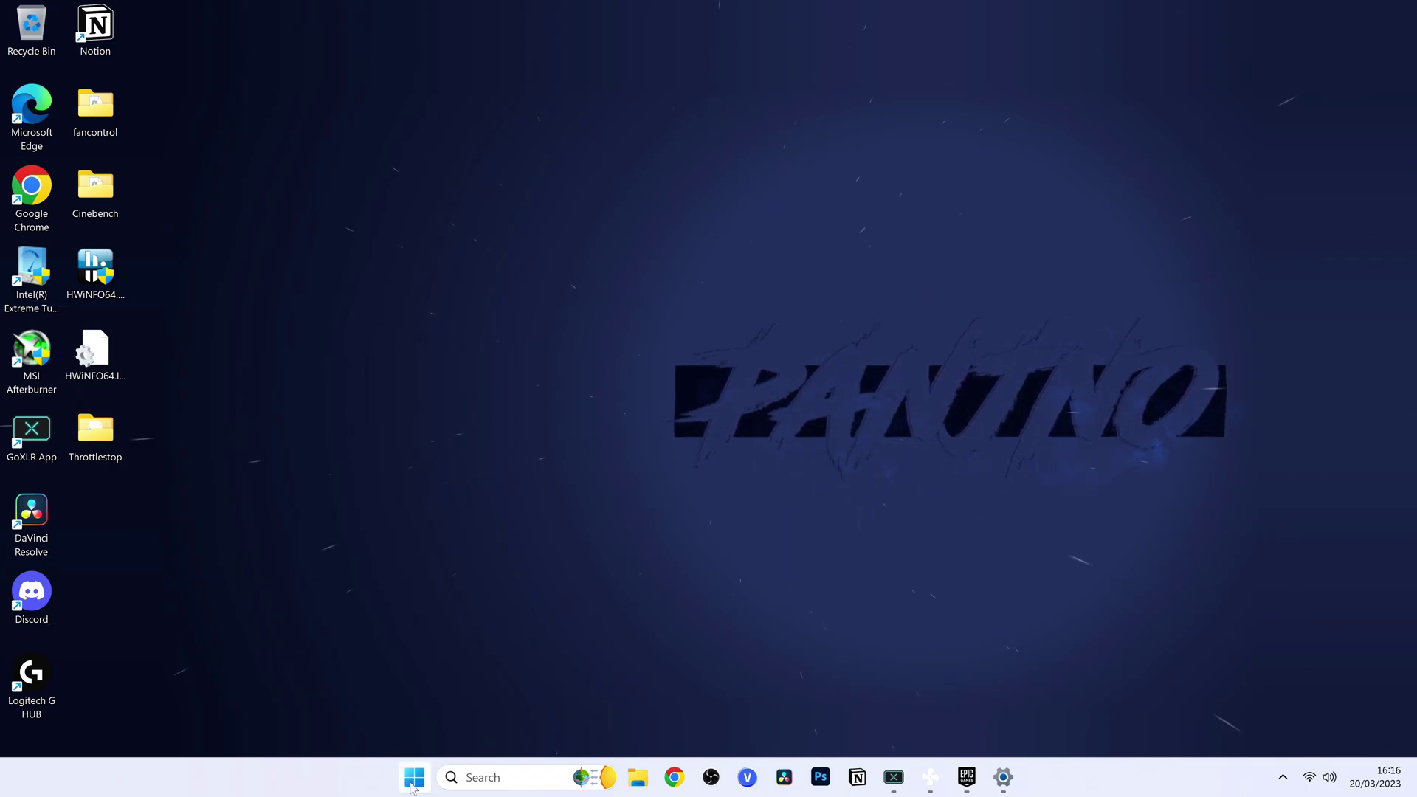
- Set the keyboard Repeat delay to Short in Keyboard Properties and apply it
left_click(424, 784)
type("keyboard")
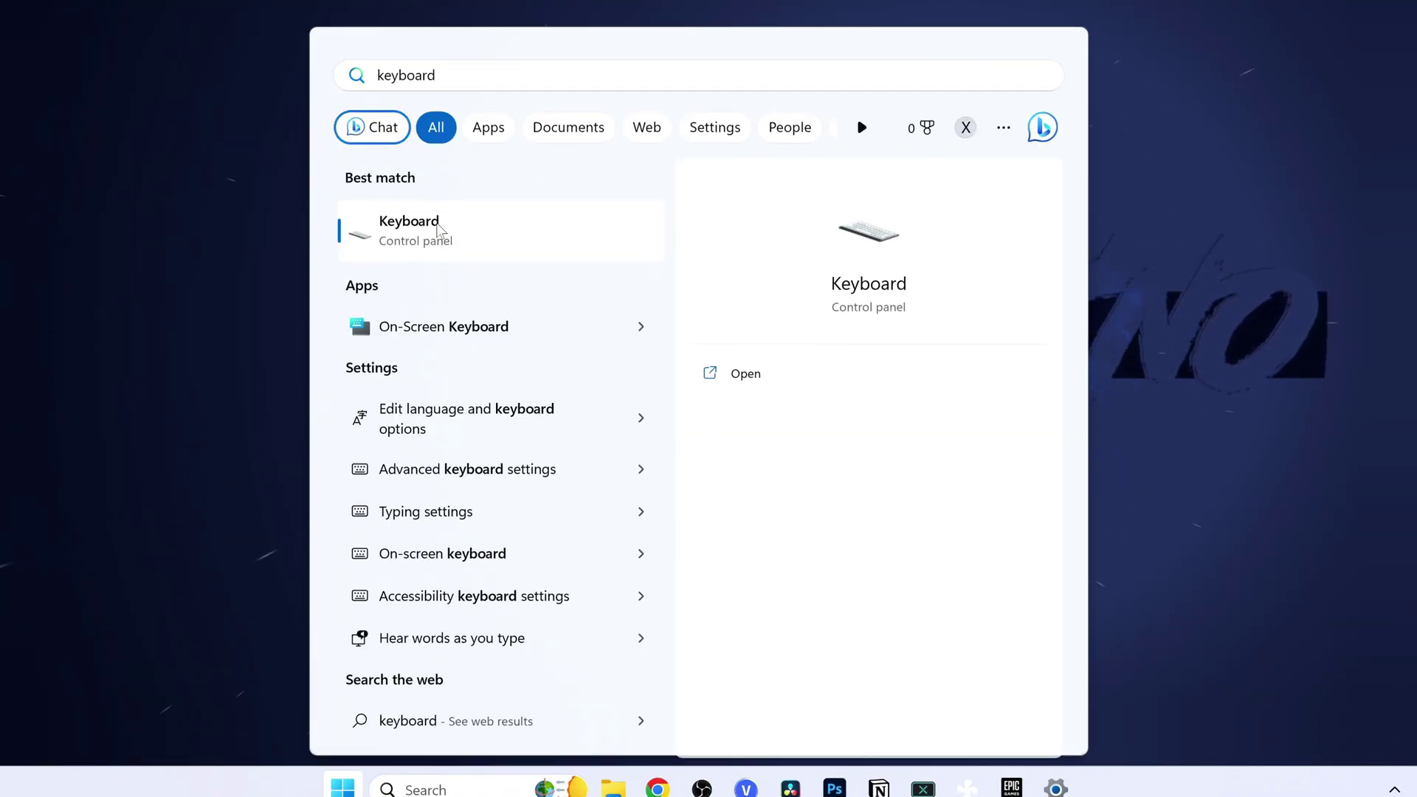
key("Return")
left_click_drag(545, 232, 649, 384)
left_click(631, 699)
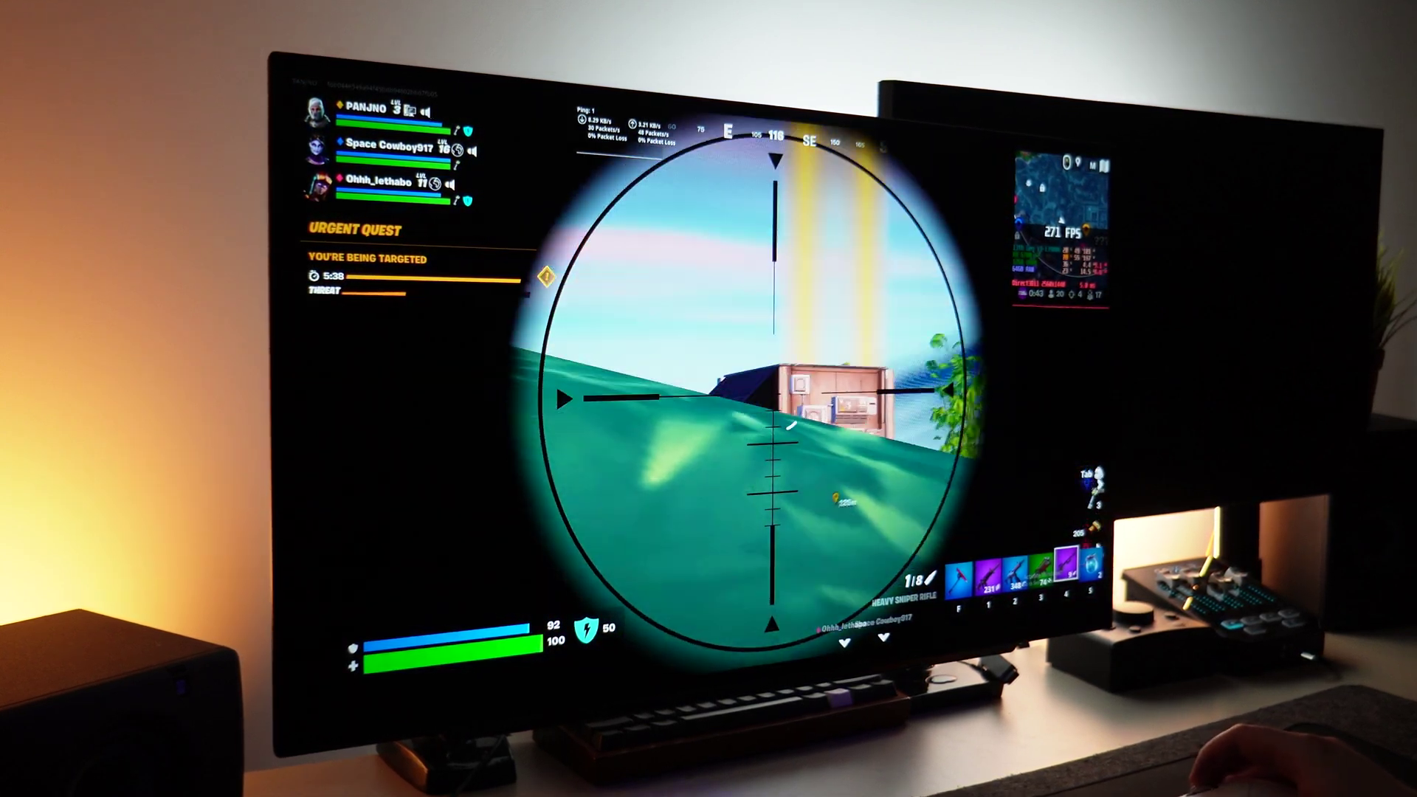
- Aim and fire the sniper in the Fortnite match for a headshot knockdown
right_click(773, 395)
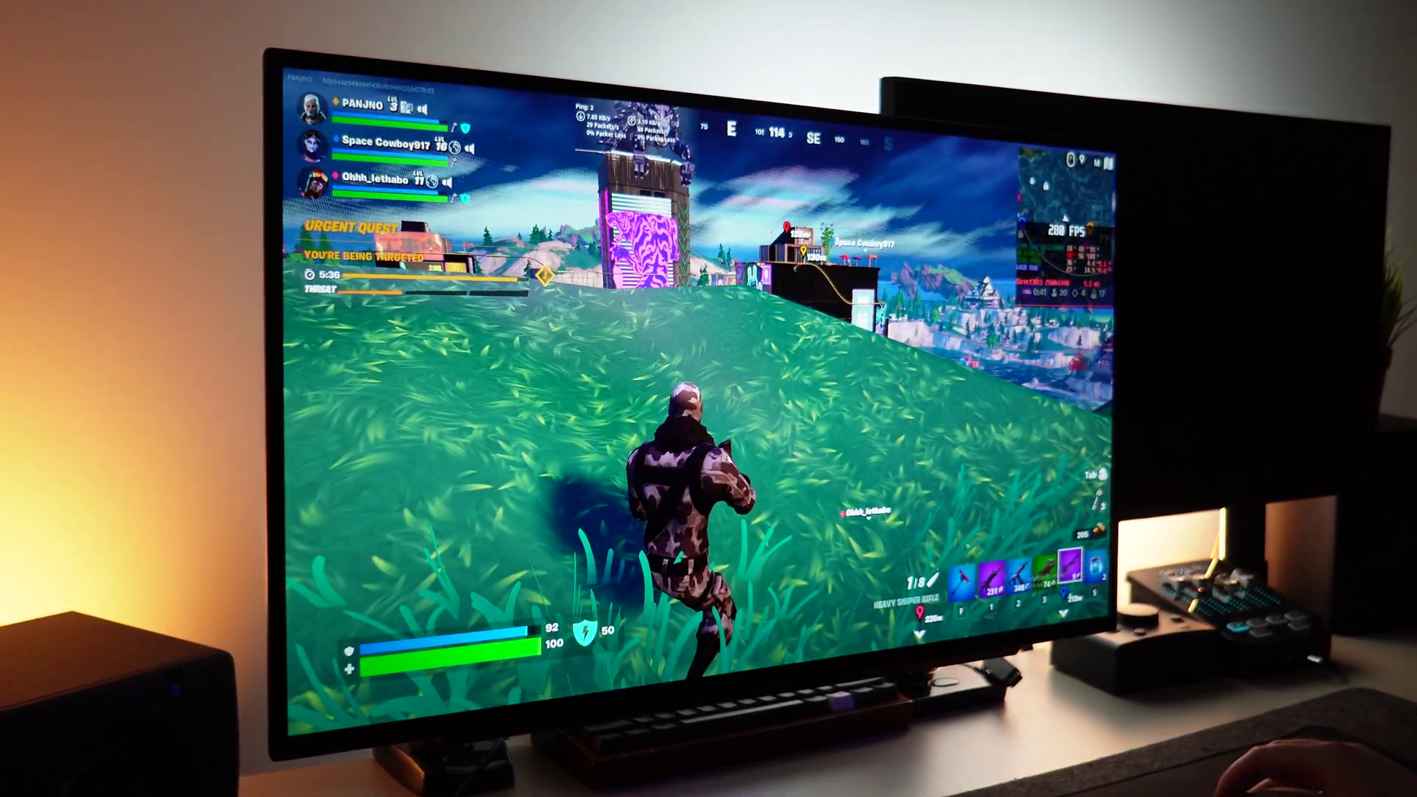
right_click(775, 395)
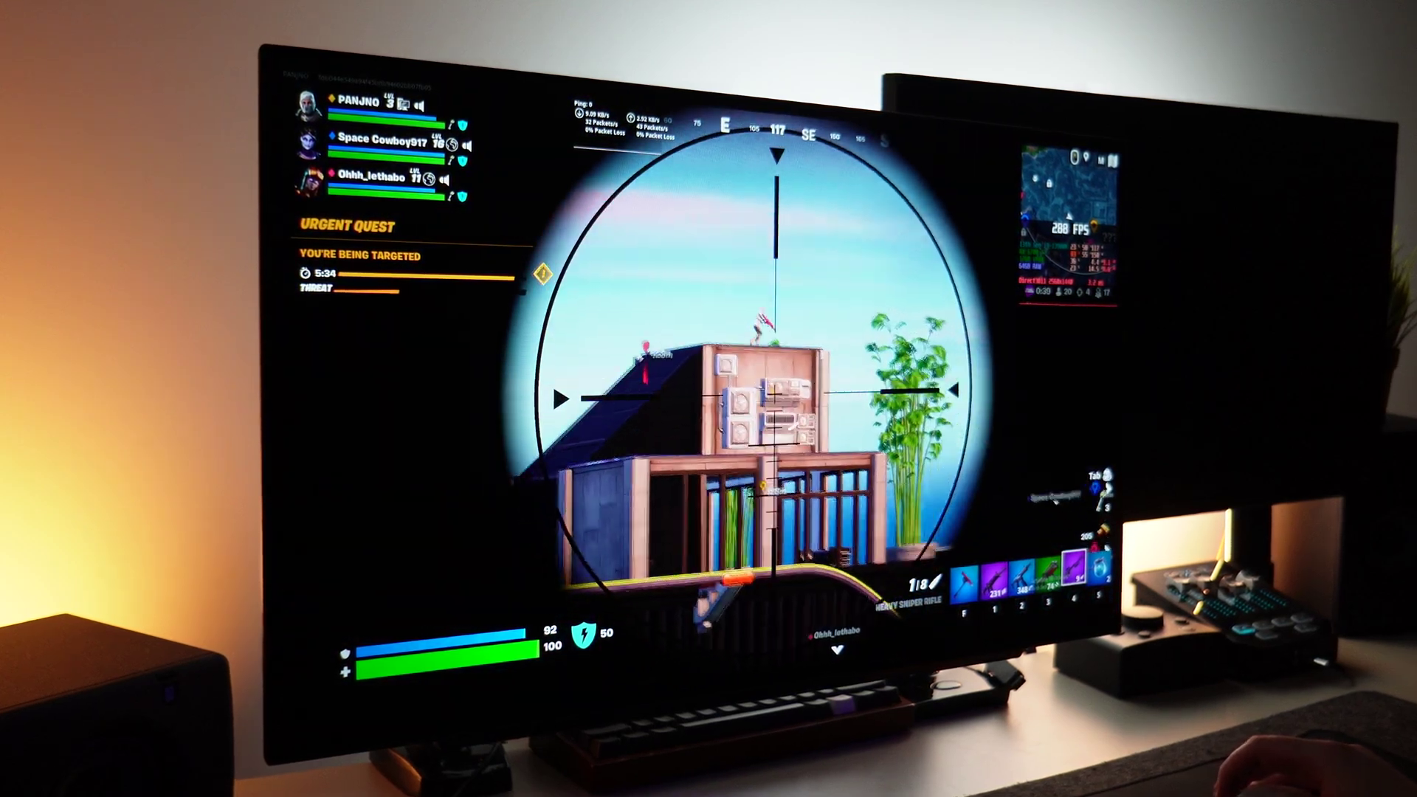
left_click(775, 395)
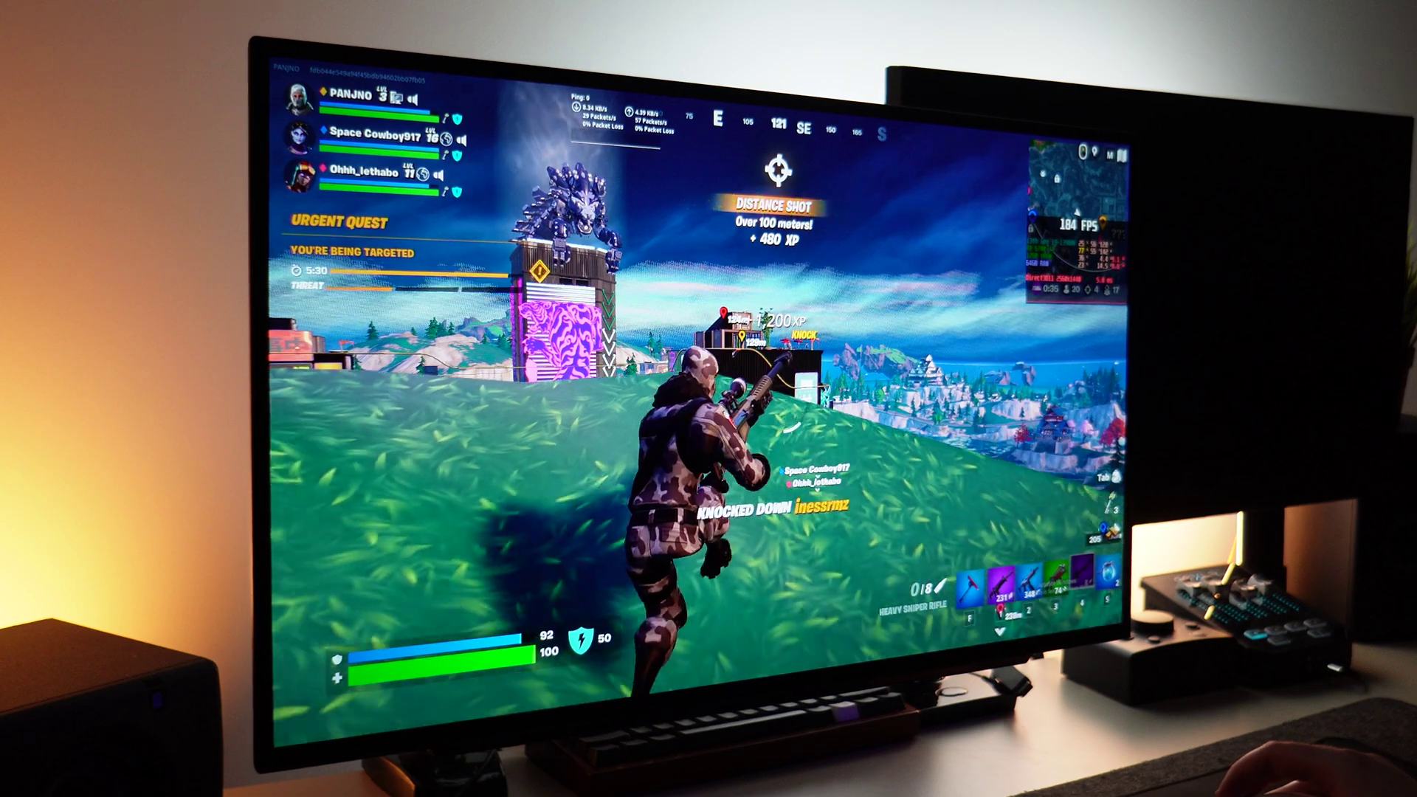
right_click(775, 395)
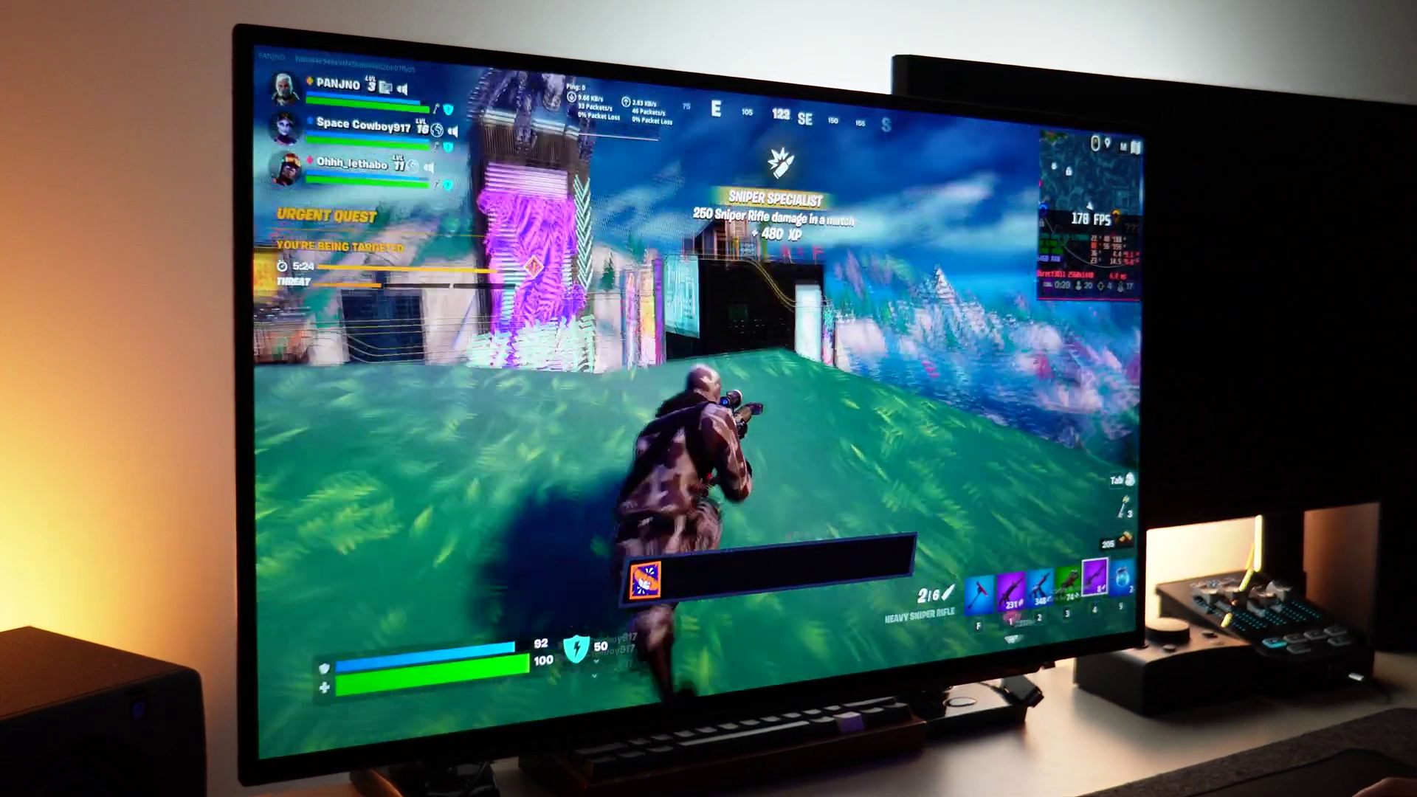
right_click(775, 394)
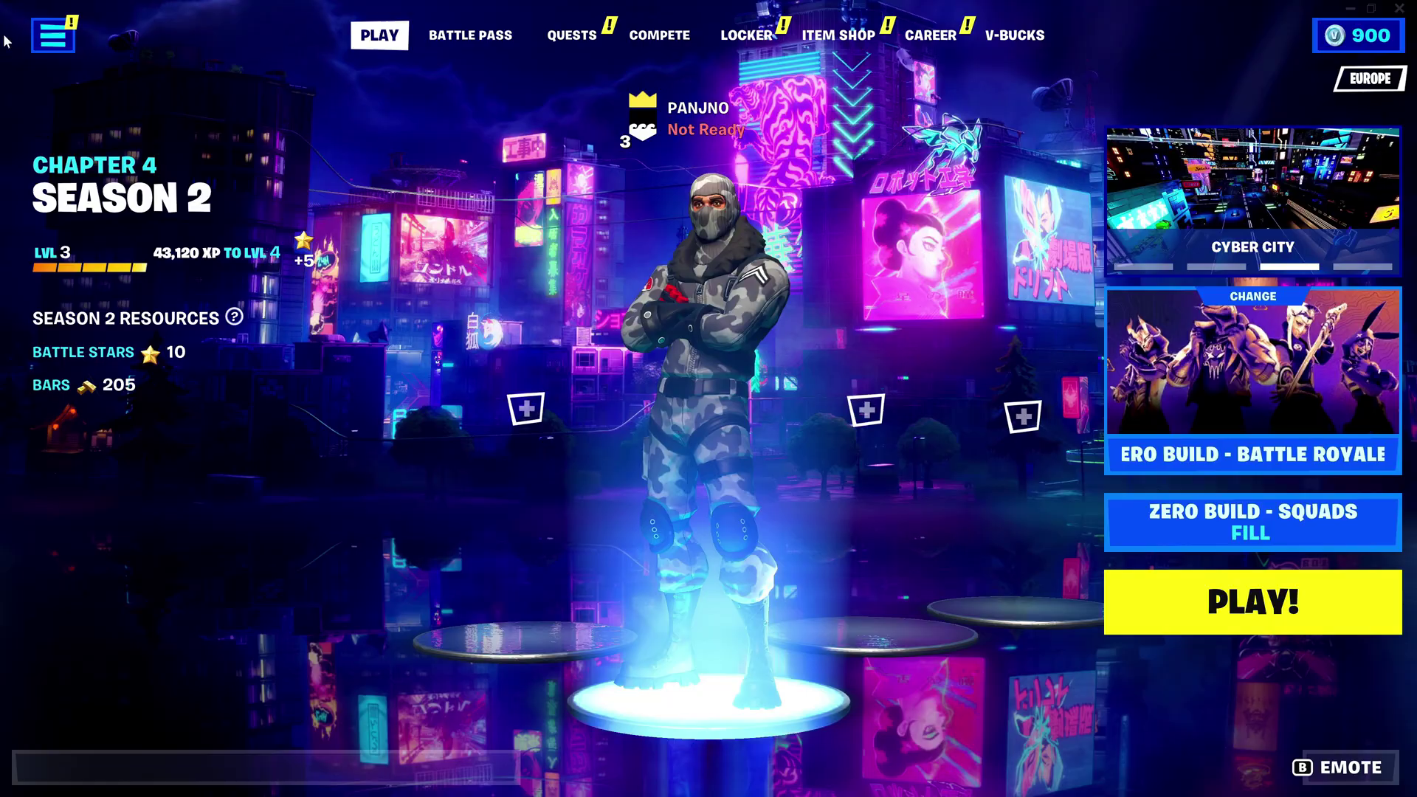
- In Fortnite's Video settings, set Resolution to 2560 x 1440 and Rendering Mode to Performance - Lower Graphical Fidelity
key("Escape")
left_click(237, 143)
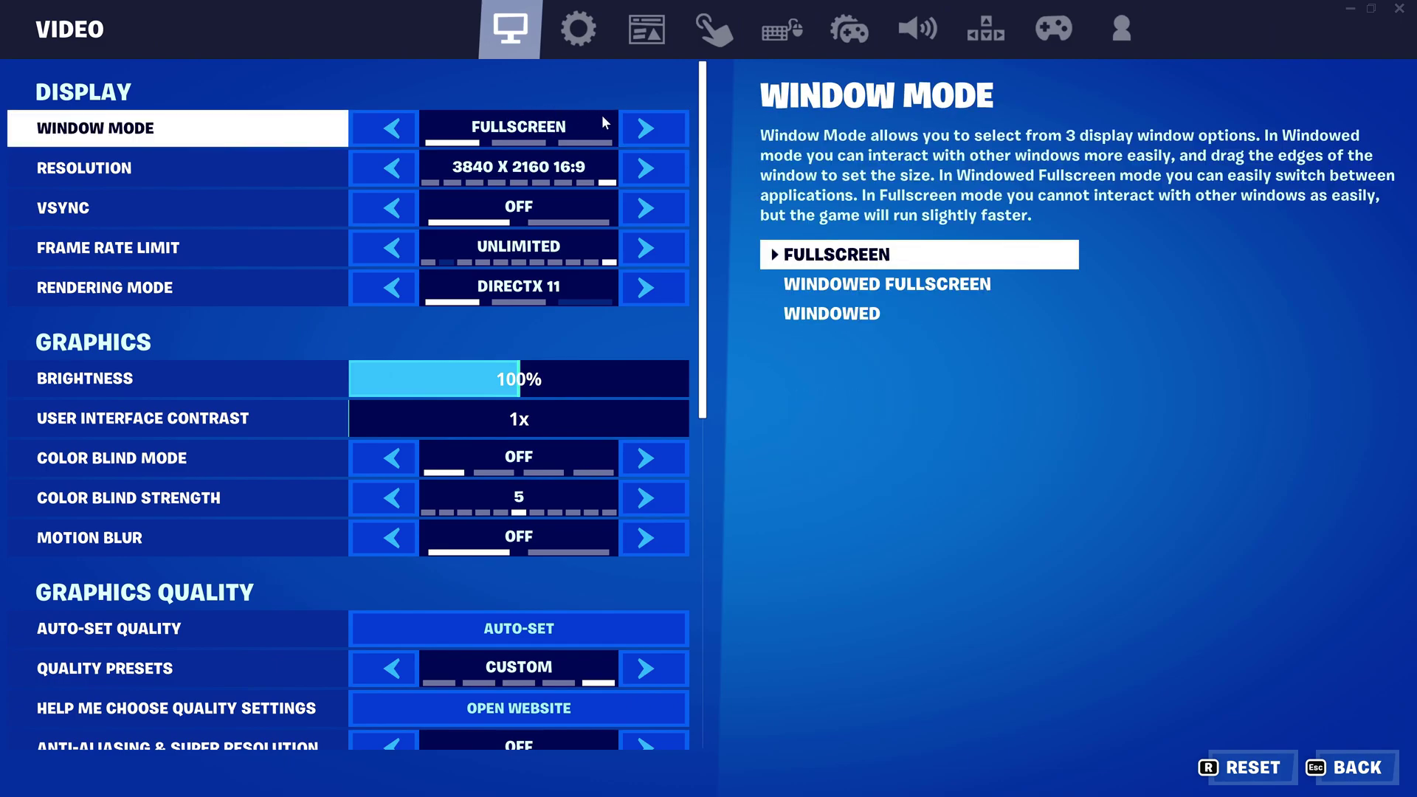
left_click(390, 169)
left_click(387, 168)
left_click(387, 168)
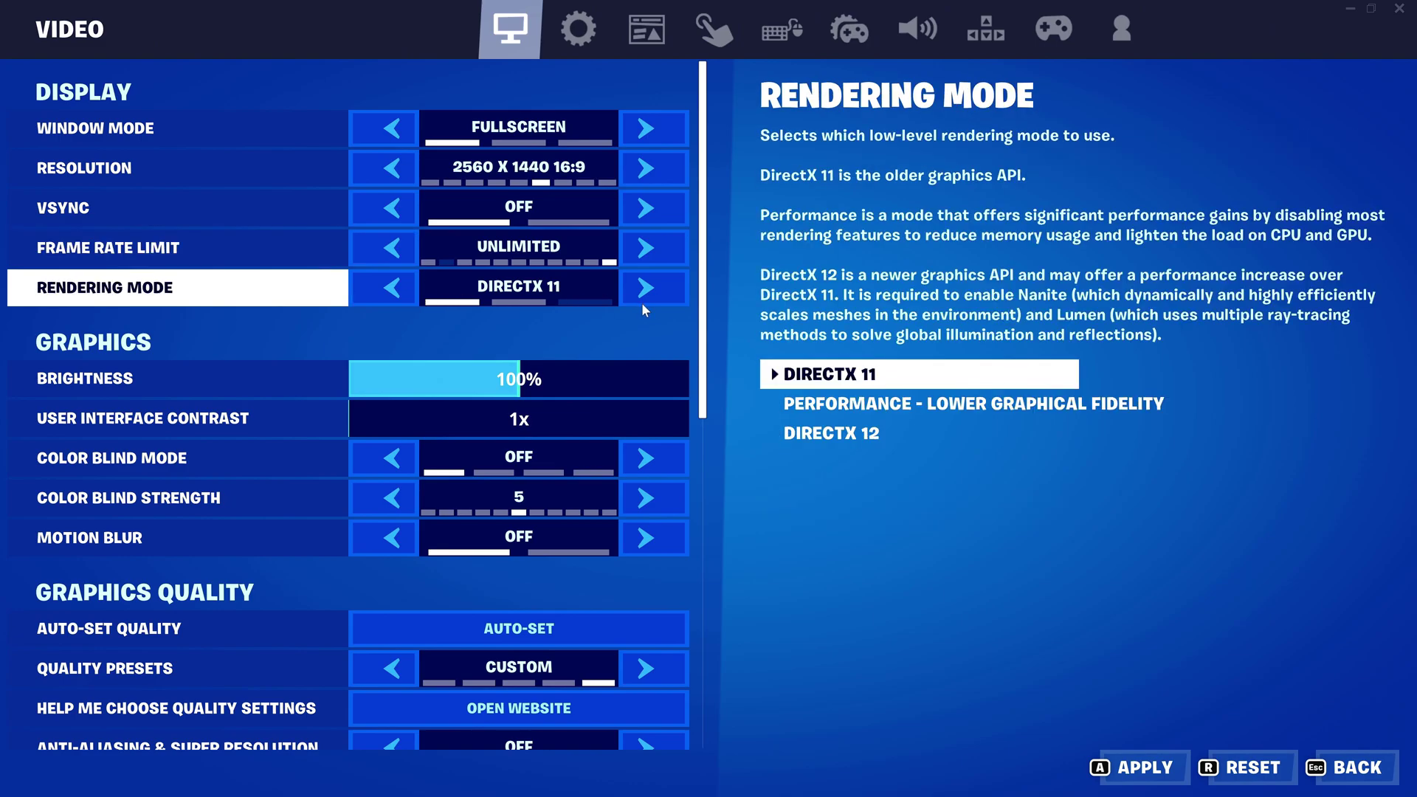
left_click(669, 297)
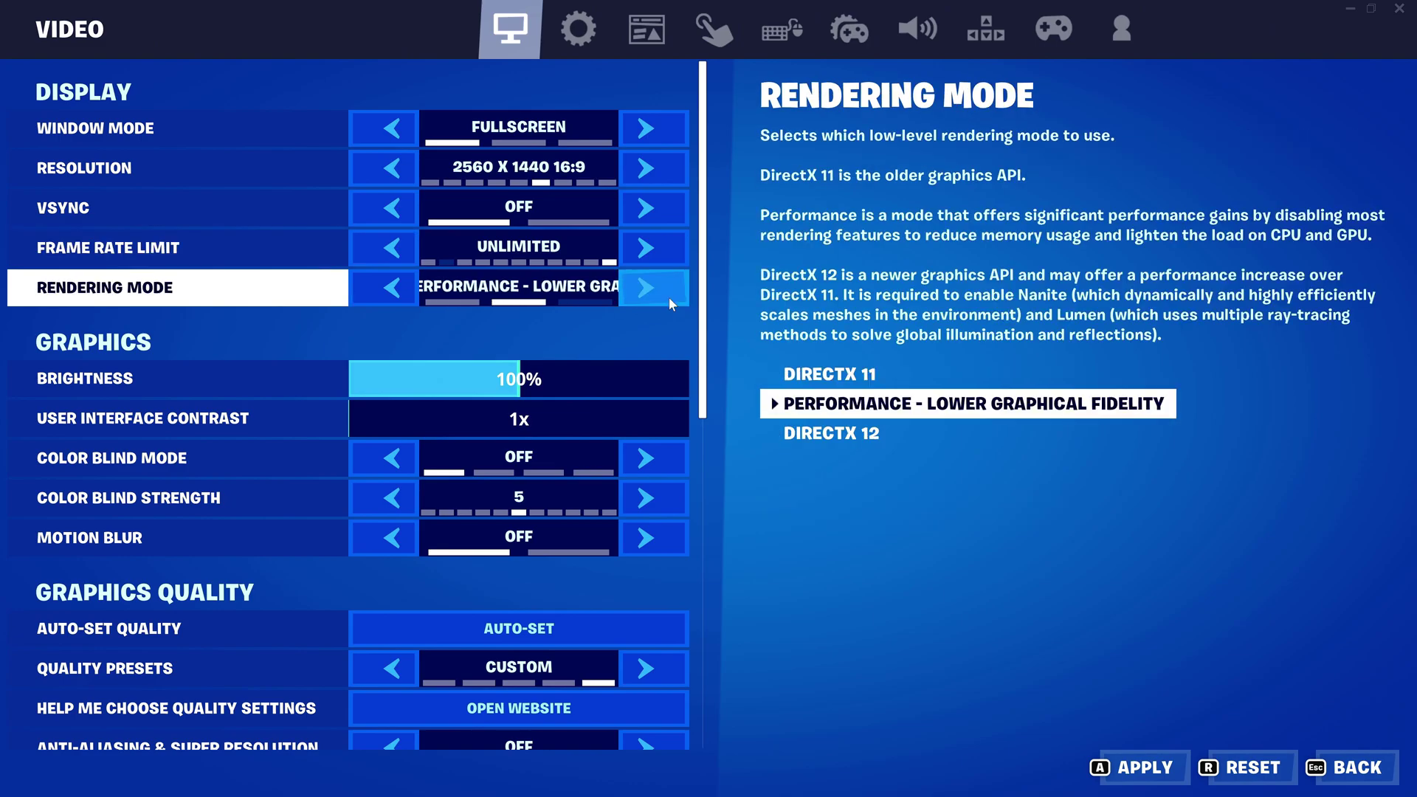